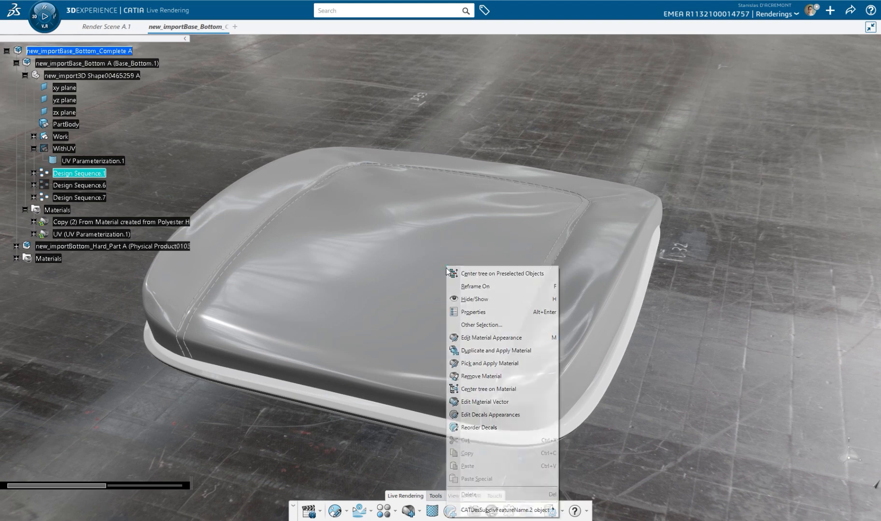
Apply uv.jpg as the Base Color texture of the seat cushion's UV material and set its roughness to about 0.483.
click(505, 341)
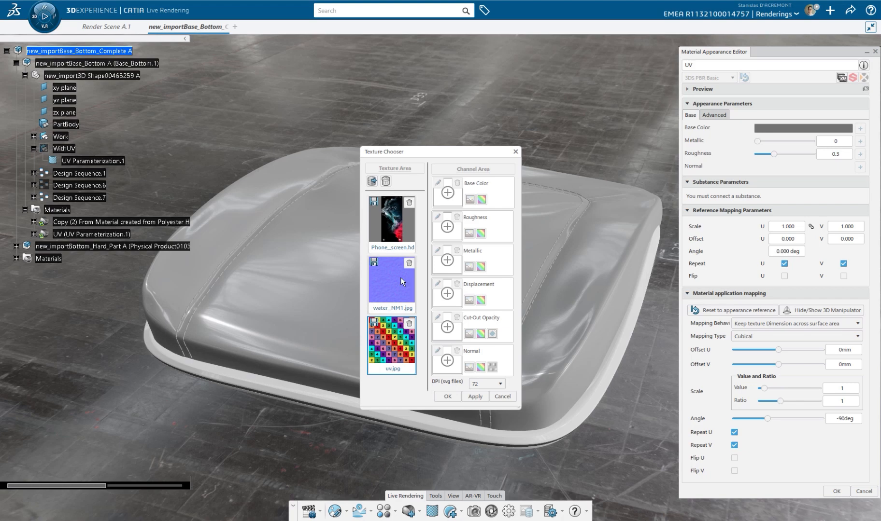
drag(392, 344, 444, 200)
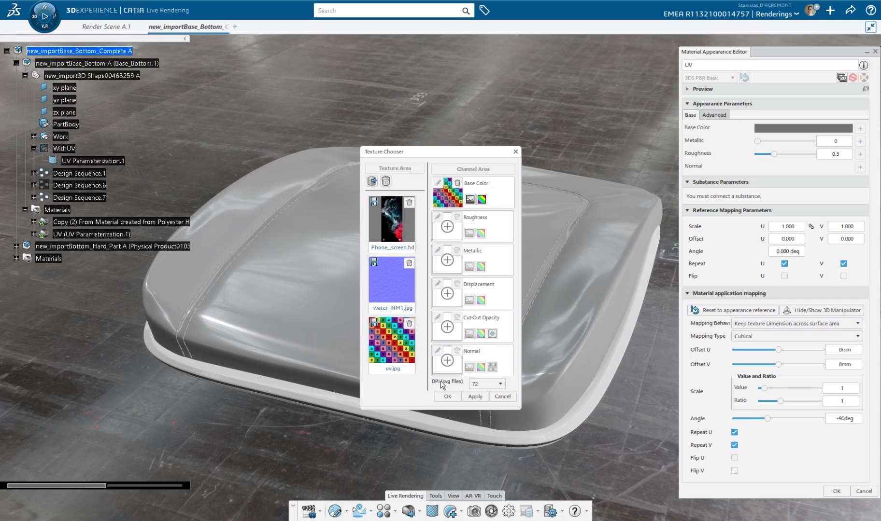
click(439, 397)
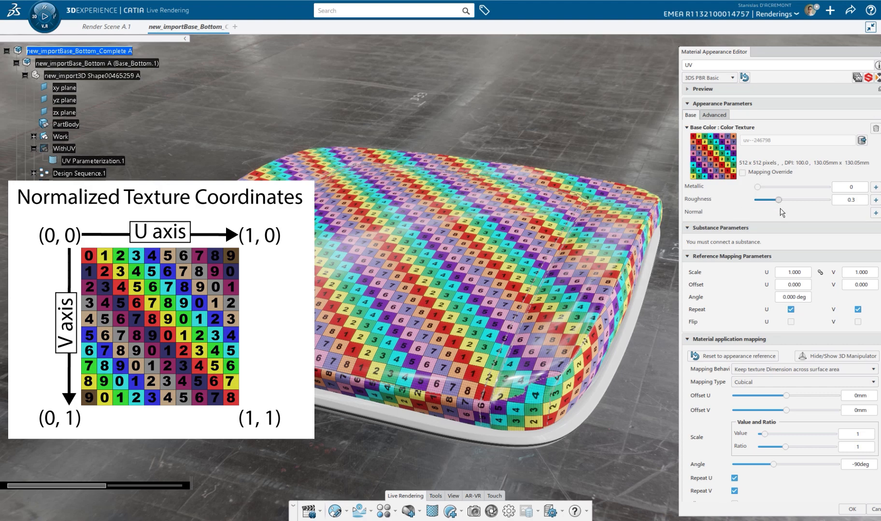
drag(777, 200, 787, 200)
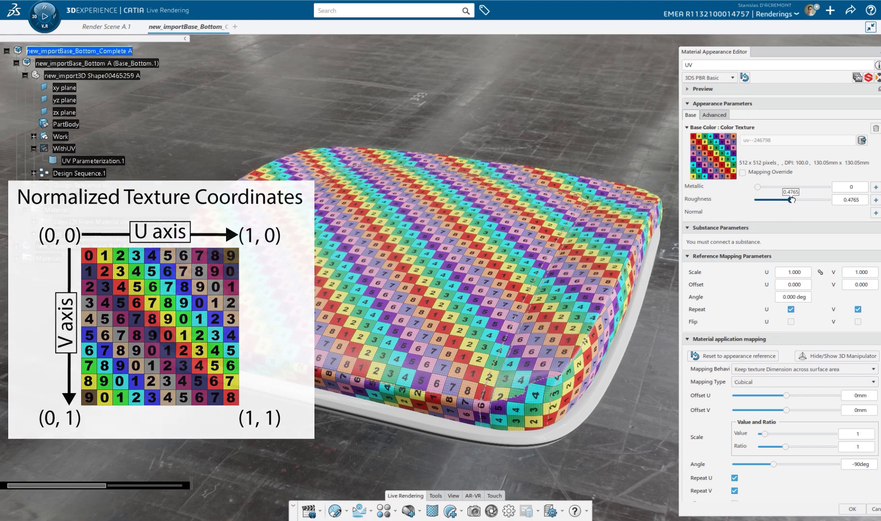
click(852, 510)
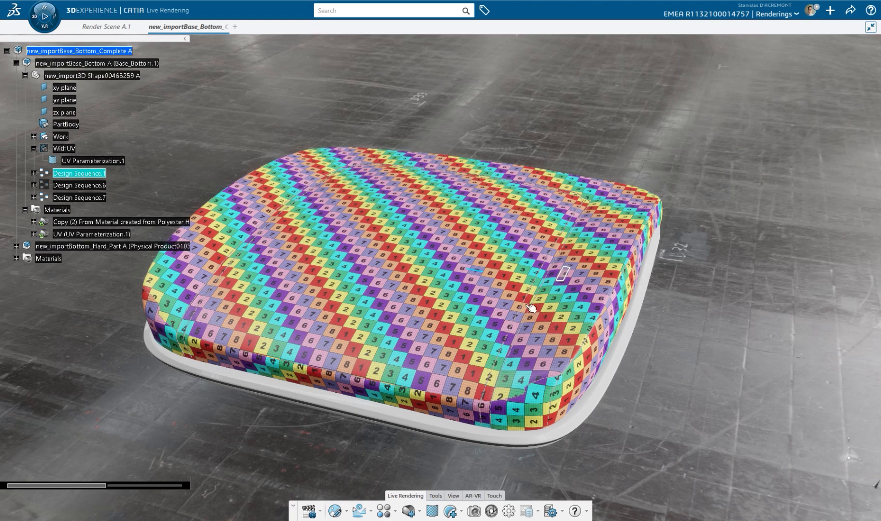
Try Geometry UV mapping on the cushion's UV material and return the mapping type to Cubical.
double_click(502, 286)
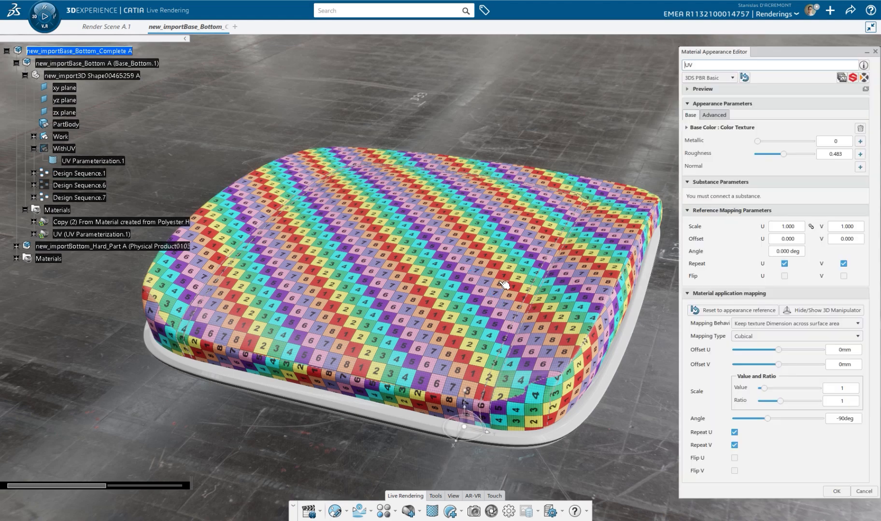
click(758, 337)
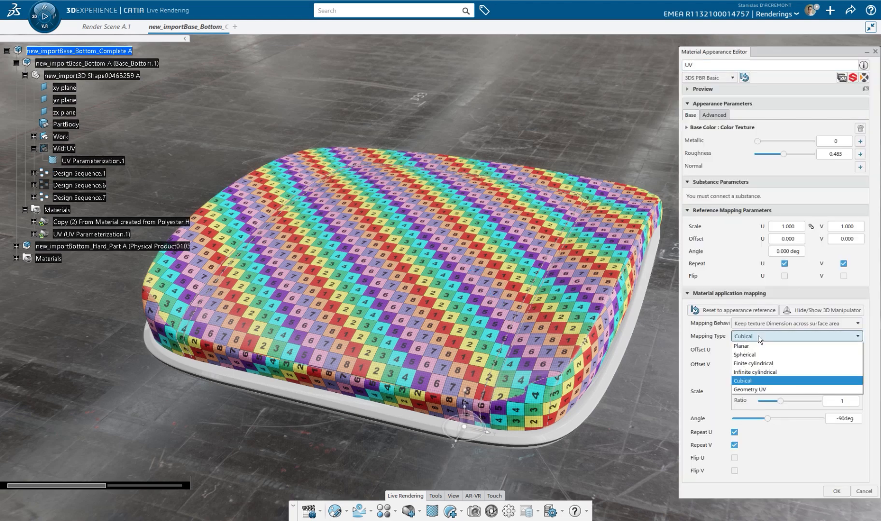
click(749, 390)
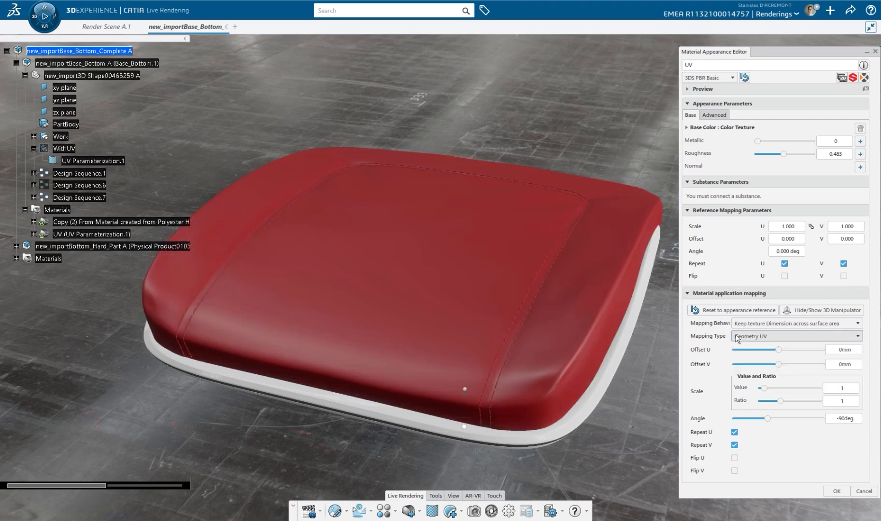
click(747, 337)
click(748, 382)
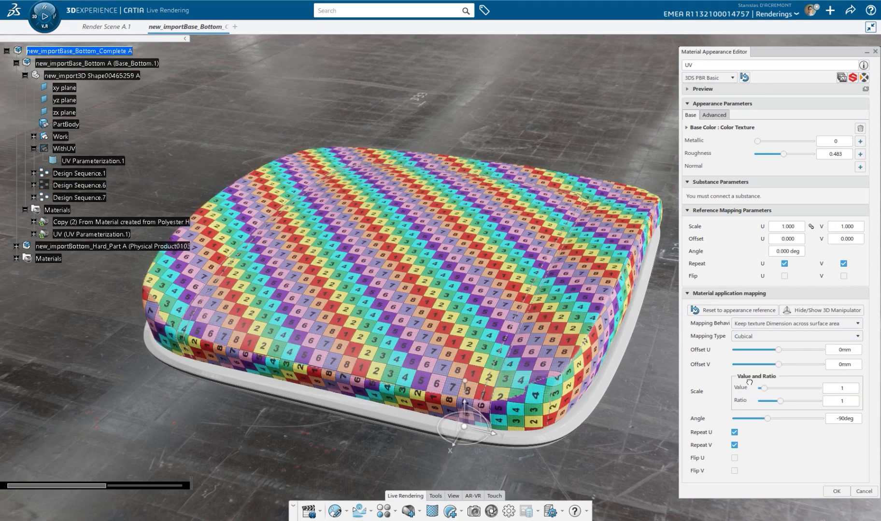
click(835, 492)
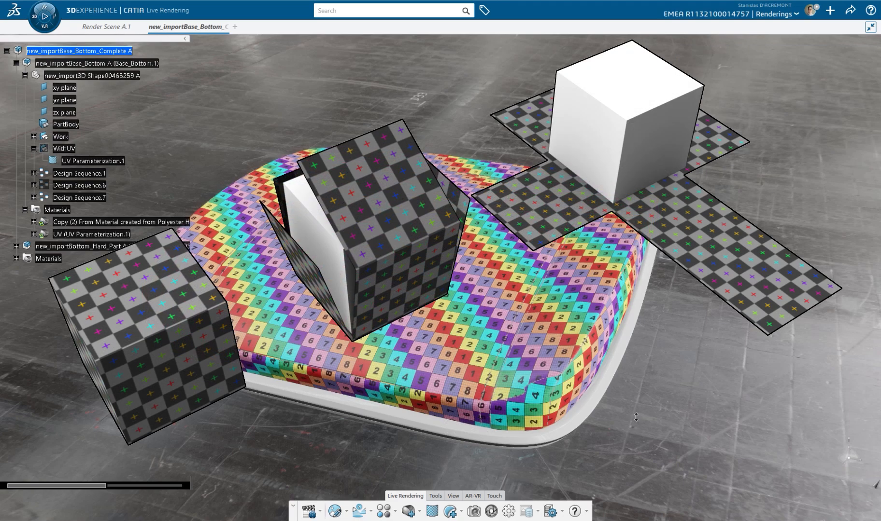
Hide the cushion surface Design Sequence.1 and show the WithUV set in its place.
ctrl+middle_drag(636, 417, 579, 253)
middle_drag(552, 384, 535, 158)
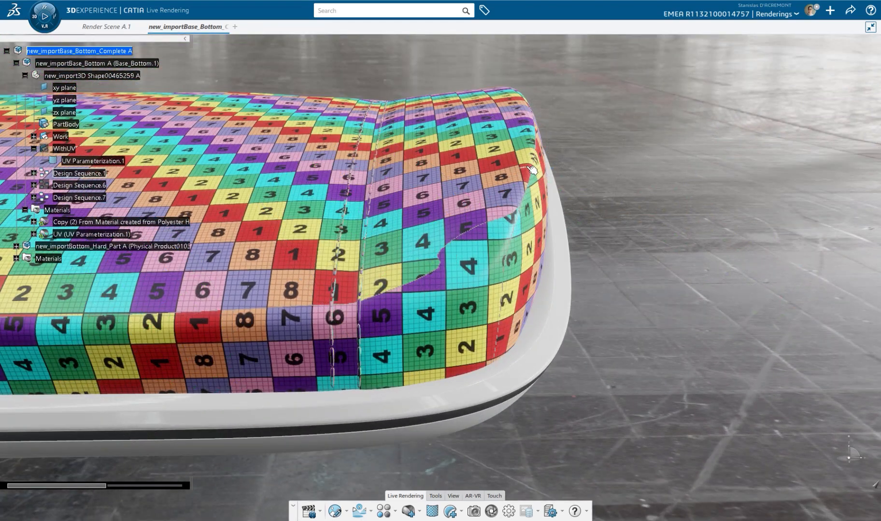
middle_drag(720, 196, 392, 297)
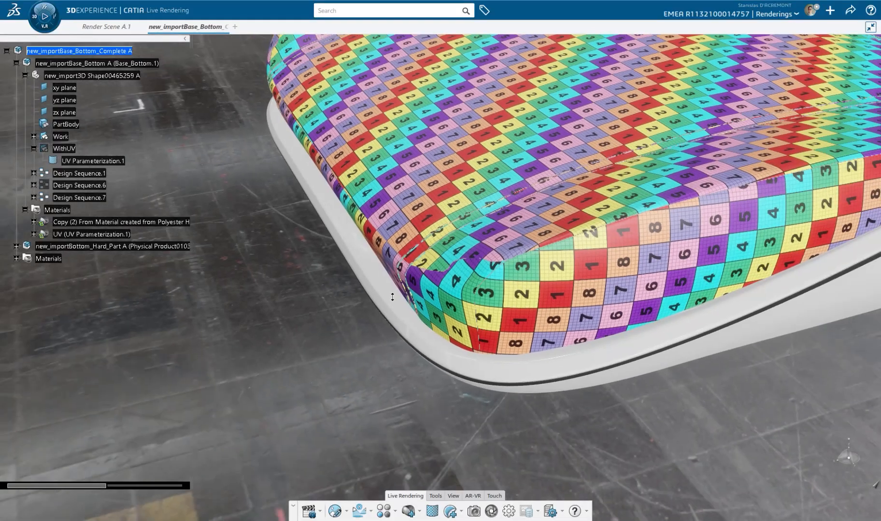
middle_drag(727, 215, 735, 256)
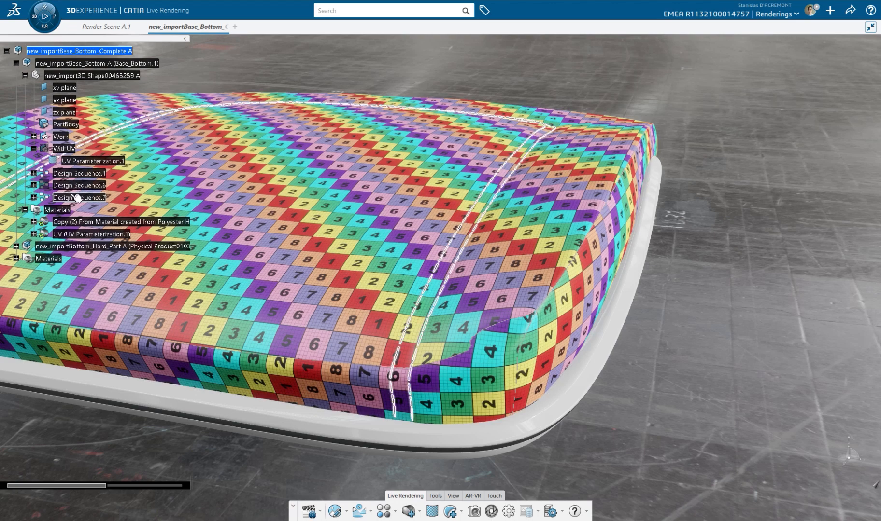
key(space)
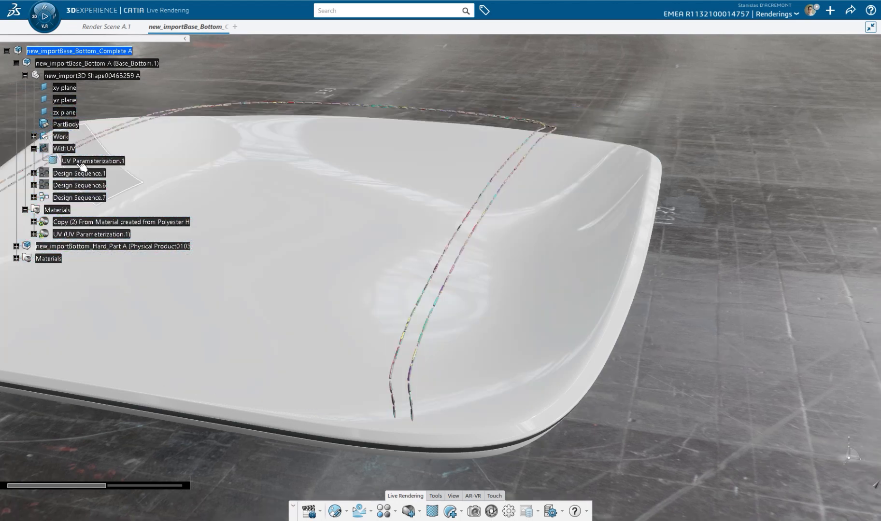
key(space)
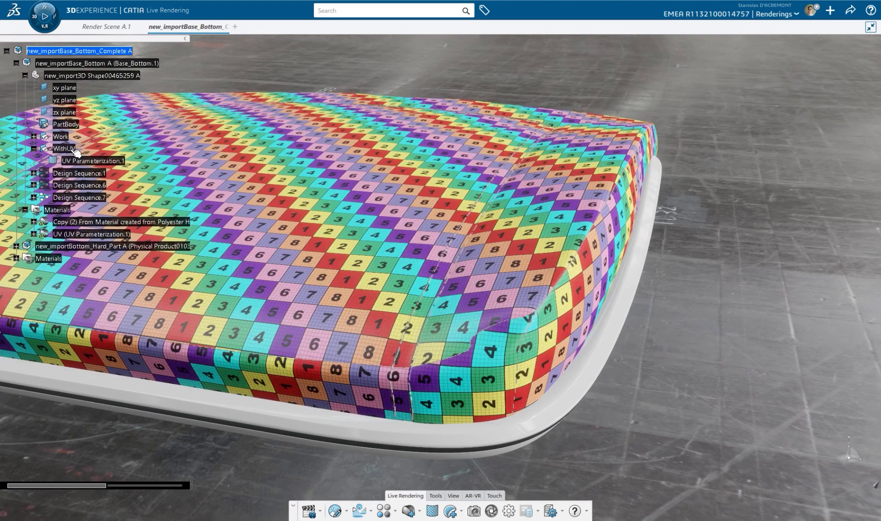
middle_drag(657, 239, 598, 349)
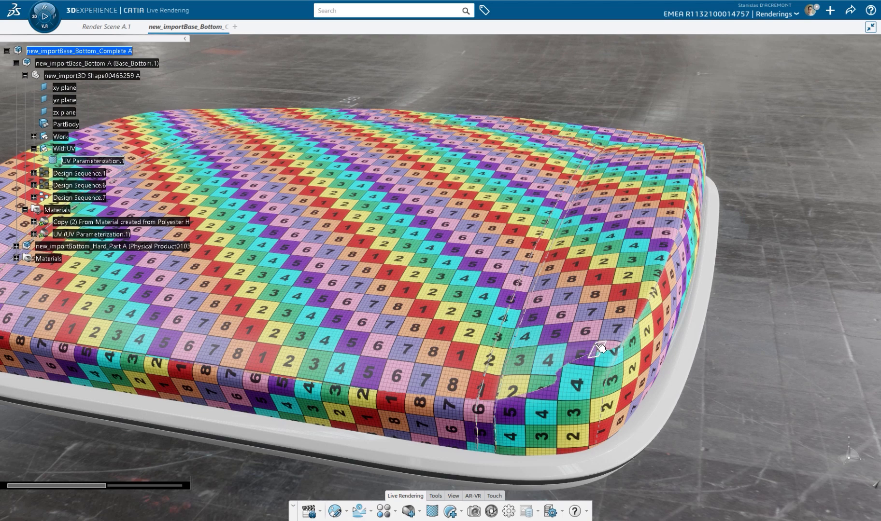
Set the UV material's mapping type on the WithUV cushion surface to Geometry UV with an angle of 0 deg.
click(379, 282)
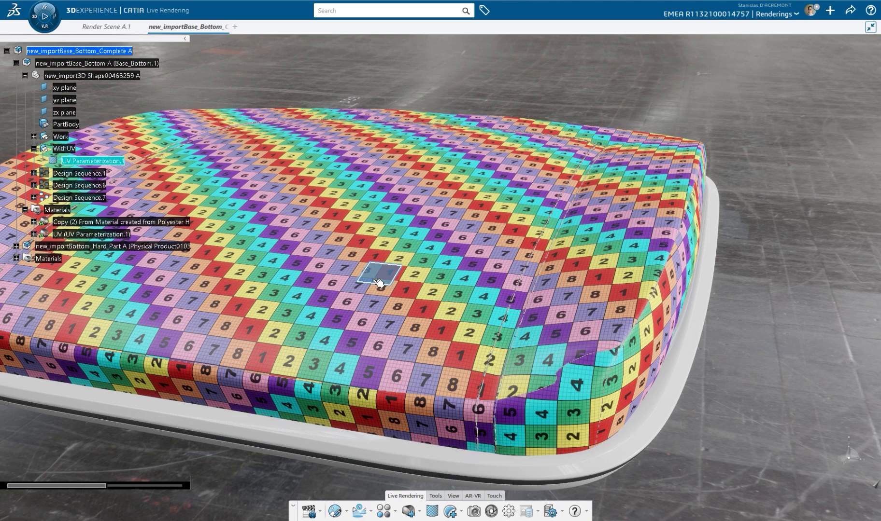
double_click(375, 285)
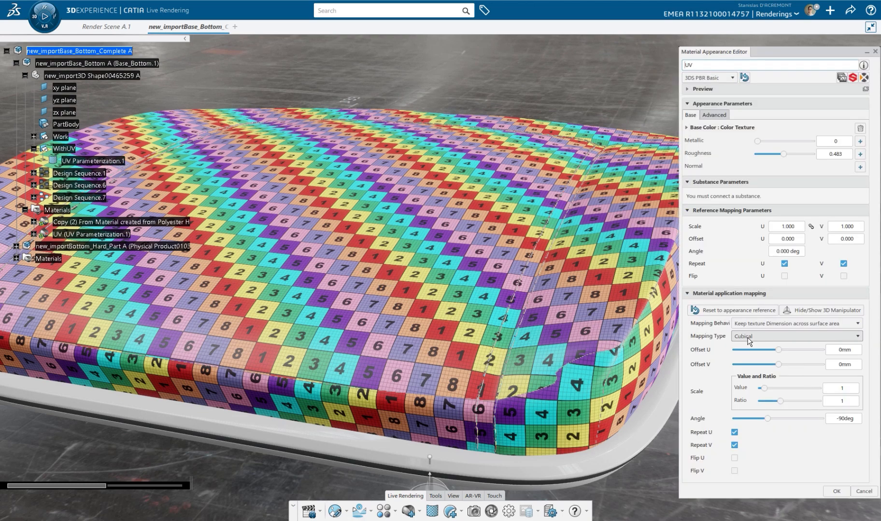
click(763, 336)
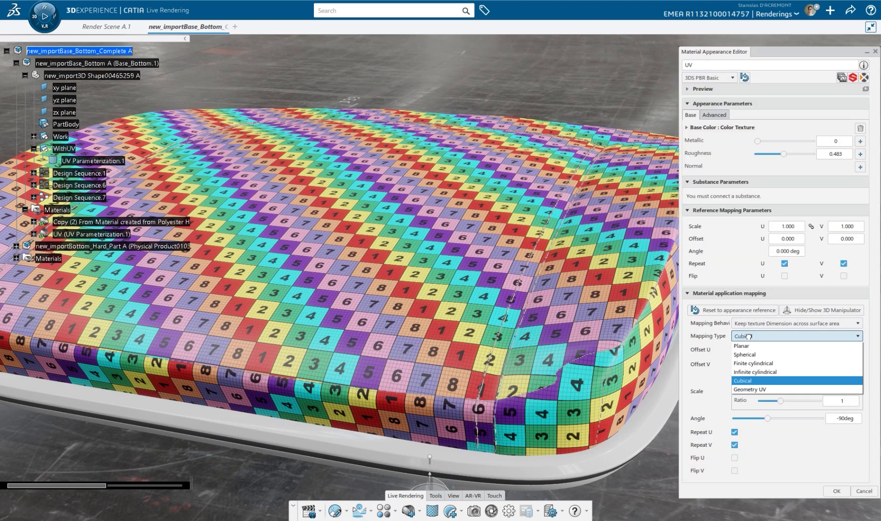
click(753, 390)
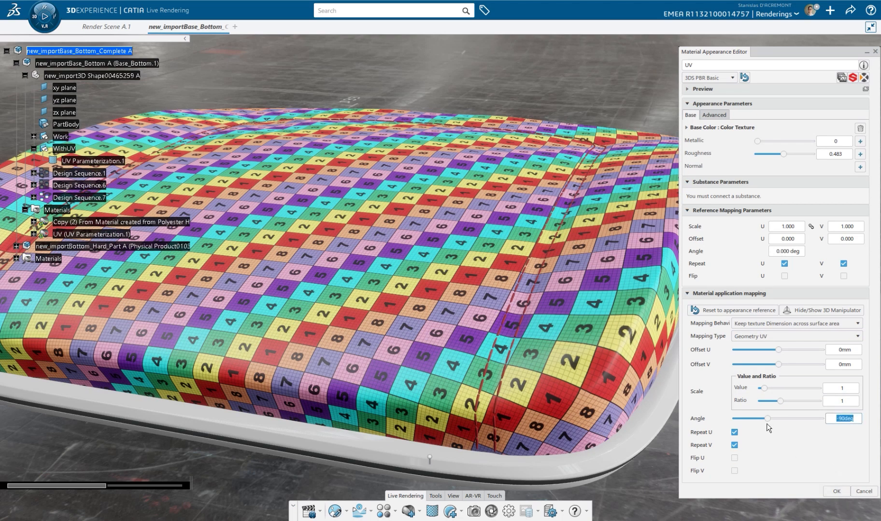
text(0)
key(Tab)
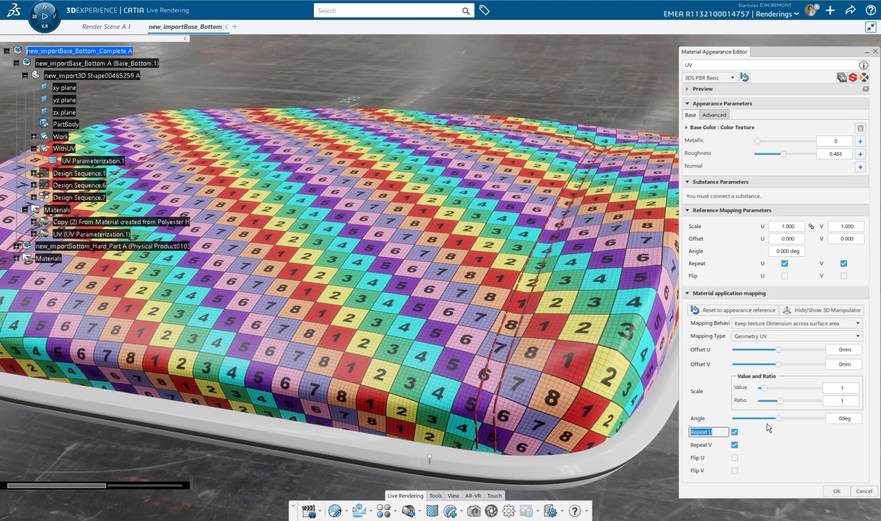
click(835, 492)
Inspect the texture layout on the UV-mapped cushion, the draped cloth and the car seat in Render Scene A.1.
middle_drag(712, 357, 488, 300)
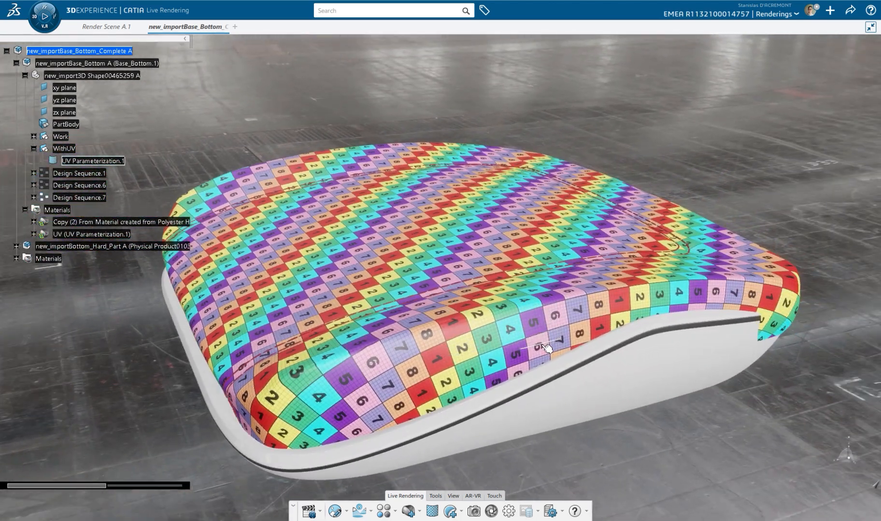
middle_drag(555, 347, 164, 316)
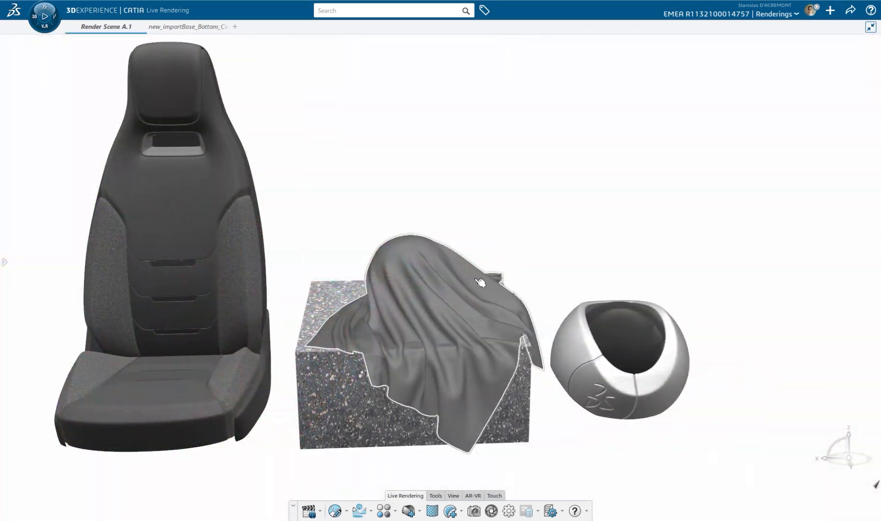
ctrl+middle_drag(390, 320, 390, 250)
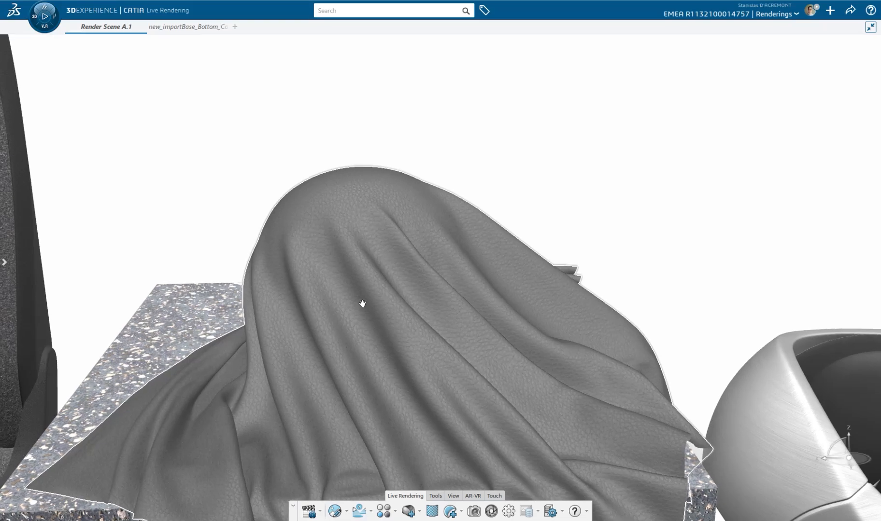
middle_drag(362, 305, 611, 271)
middle_drag(609, 99, 577, 187)
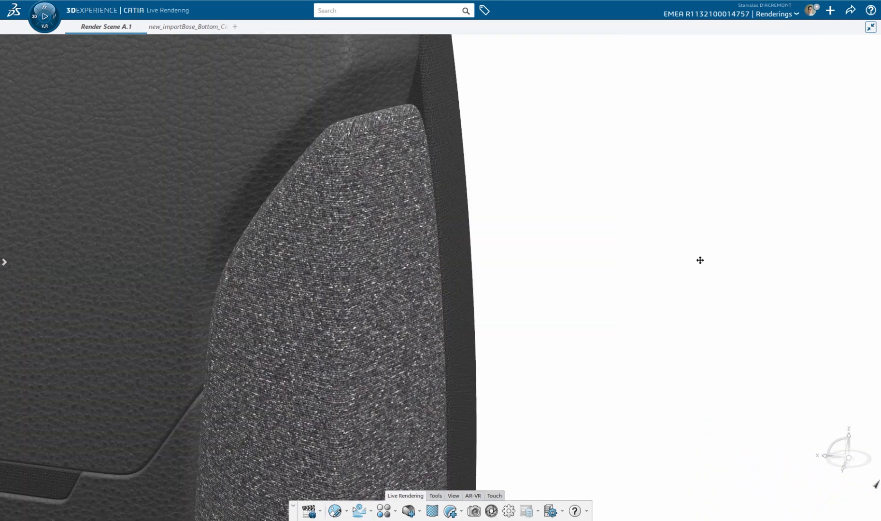
ctrl+middle_drag(700, 260, 494, 277)
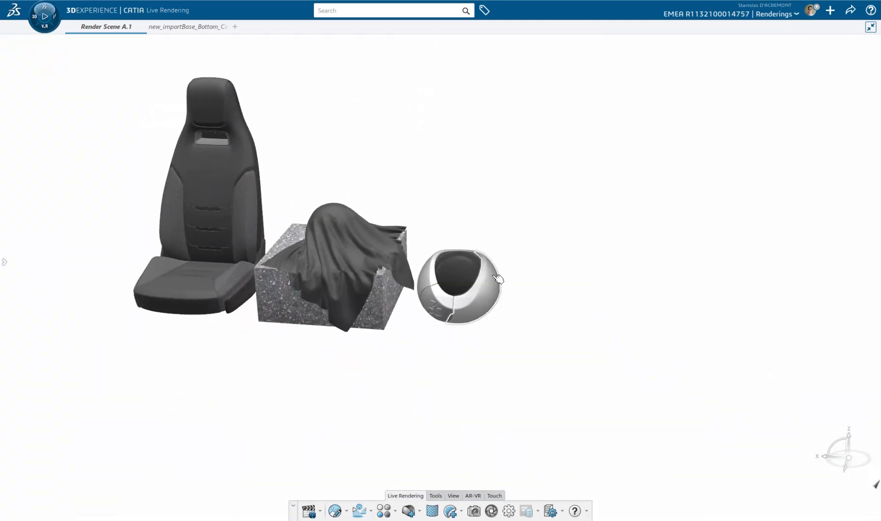
Change the mapping type of the brushed metal material on the round object's outer shell to Spherical.
ctrl+middle_drag(631, 346, 667, 318)
right_click(662, 315)
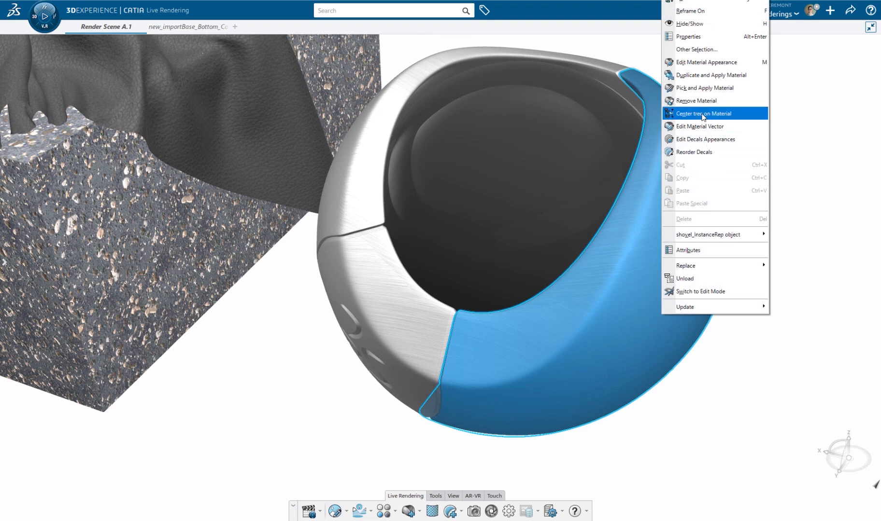
click(716, 62)
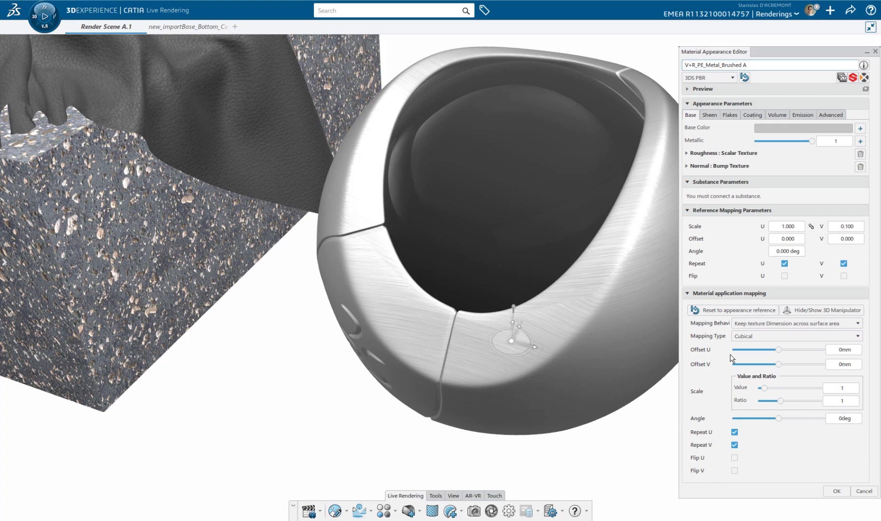
click(748, 340)
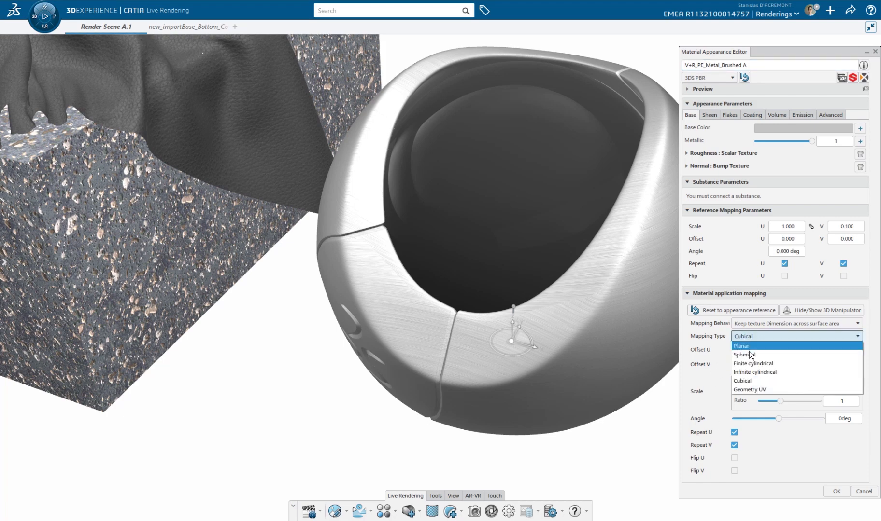
click(753, 355)
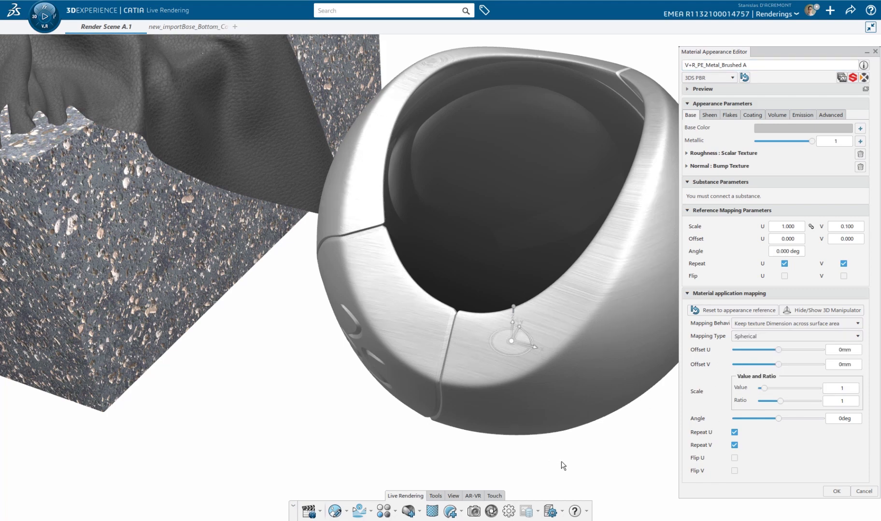
Move the spherical mapping's 3D manipulator to the centre of the round metal object.
middle_drag(560, 462, 474, 518)
middle_drag(435, 431, 459, 324)
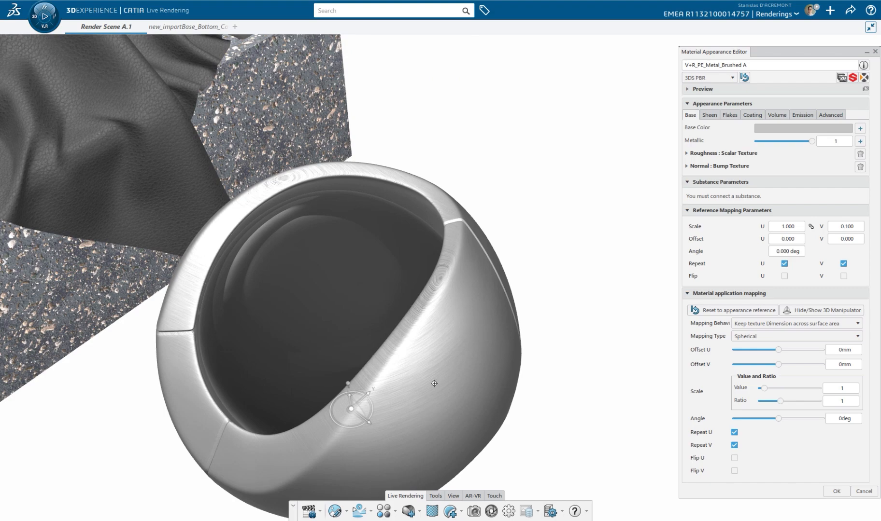
middle_drag(434, 384, 338, 180)
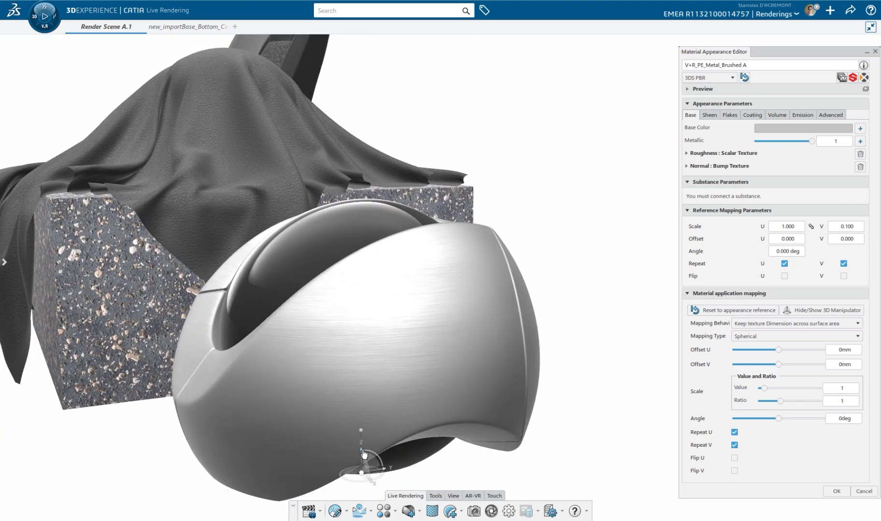
drag(361, 409, 368, 312)
middle_drag(365, 277, 648, 473)
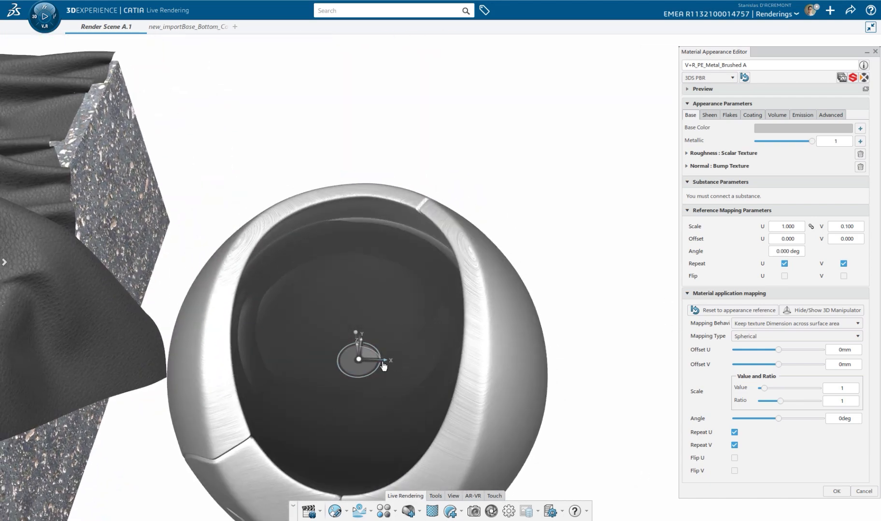
mouse_move(383, 366)
mouse_down()
mouse_move(376, 362)
mouse_move(506, 366)
mouse_move(360, 366)
mouse_move(383, 366)
mouse_up()
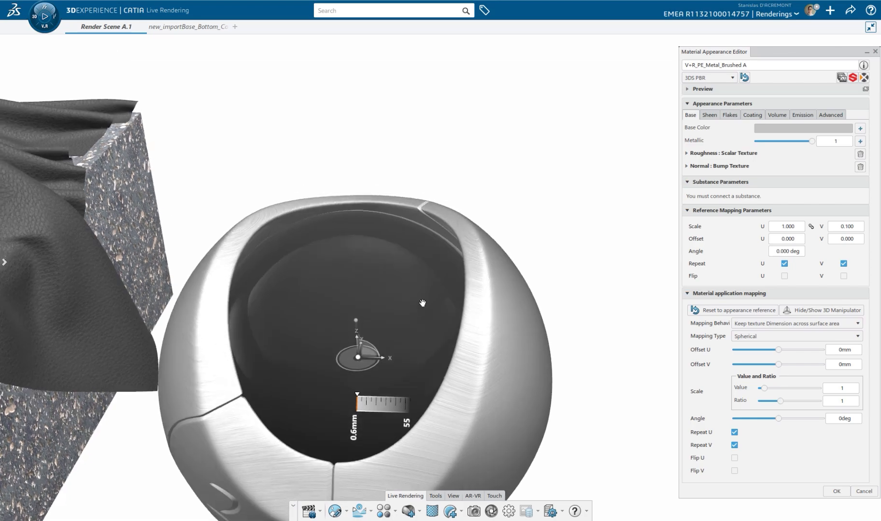
Try the Infinite cylindrical mapping type on the brushed metal shell and view the resulting texture direction.
middle_drag(418, 405, 448, 152)
mouse_move(377, 397)
middle_down()
mouse_move(397, 192)
mouse_move(254, 301)
mouse_move(4, 262)
middle_up()
click(772, 338)
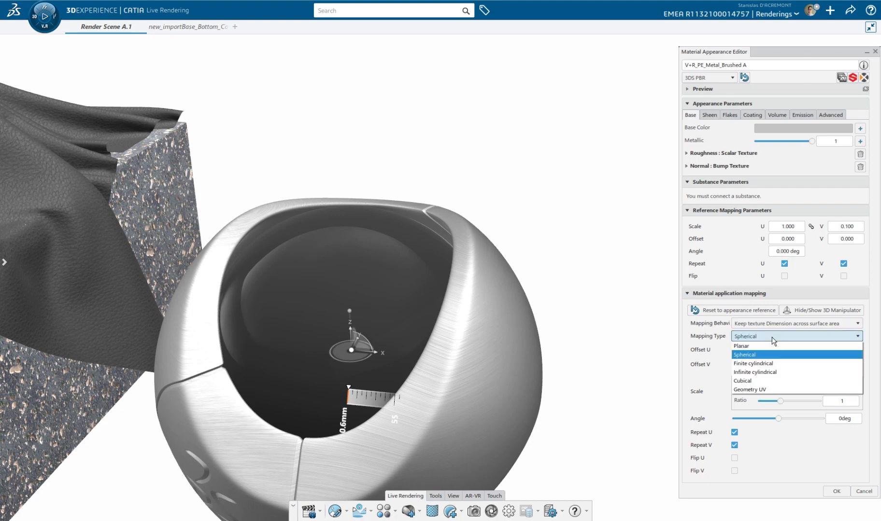
click(759, 374)
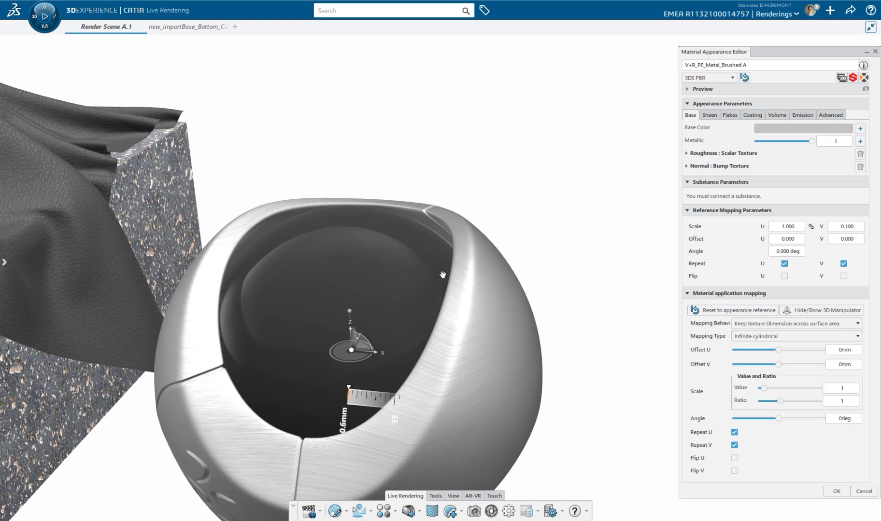
middle_drag(443, 275, 569, 285)
Set the brushed metal shell's mapping type back to Spherical and accept the material appearance changes.
click(778, 337)
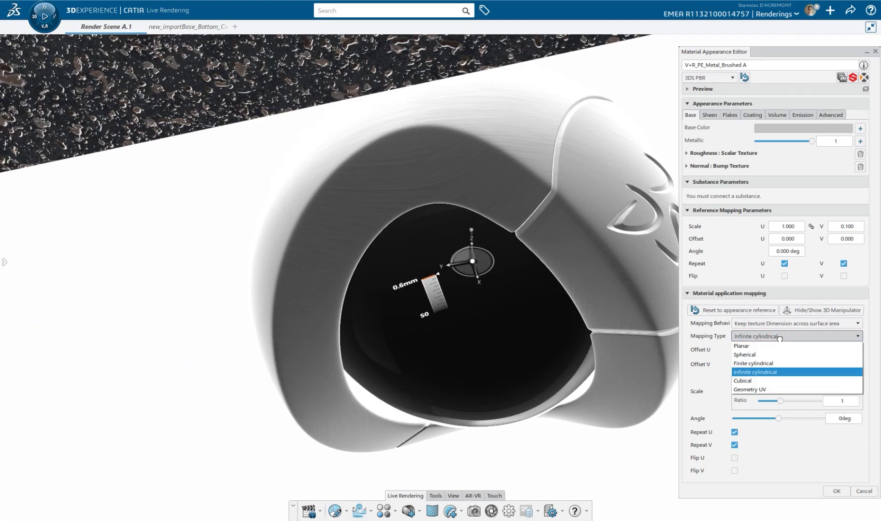
click(758, 355)
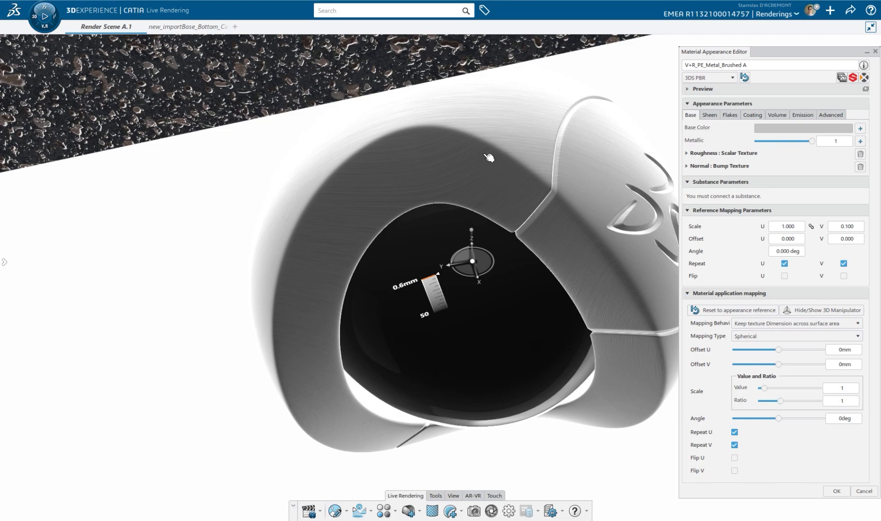
middle_drag(593, 301, 415, 367)
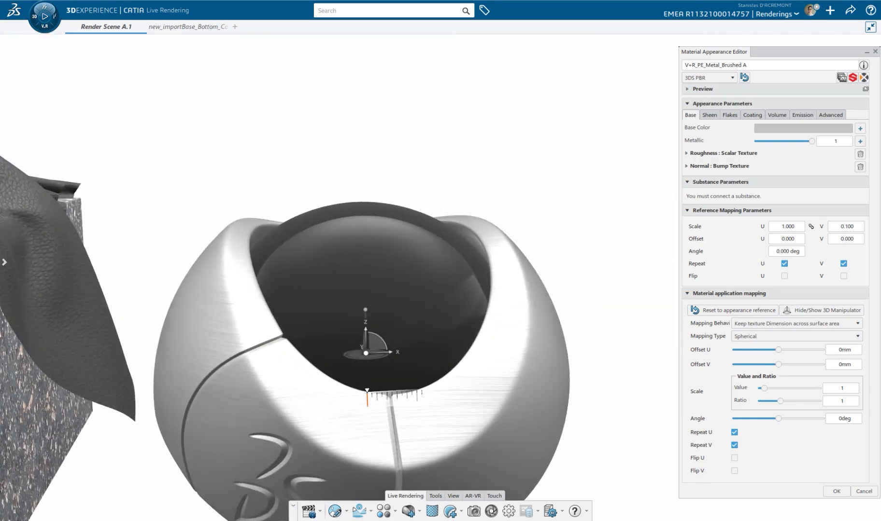
middle_drag(265, 353, 476, 276)
click(841, 492)
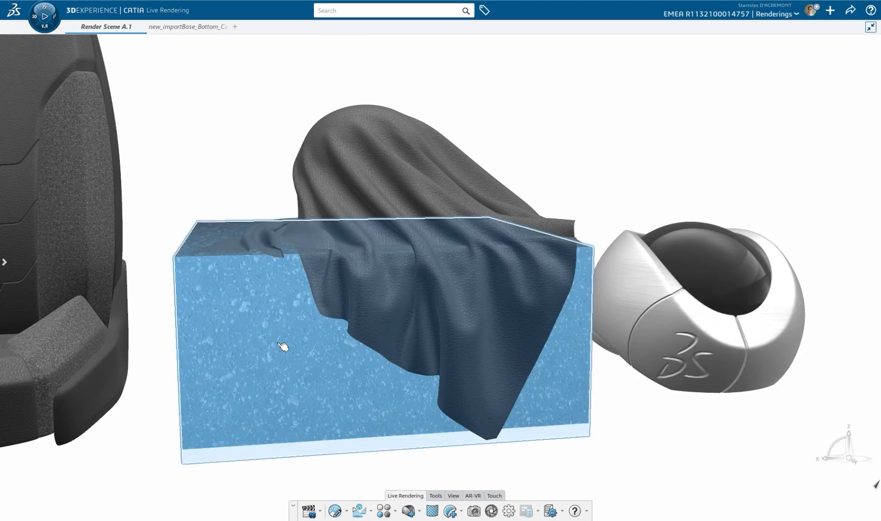
Open the Brick 1.1 material of the speckled block, examine its cubical mapping across the faces, and close it without changes.
double_click(329, 358)
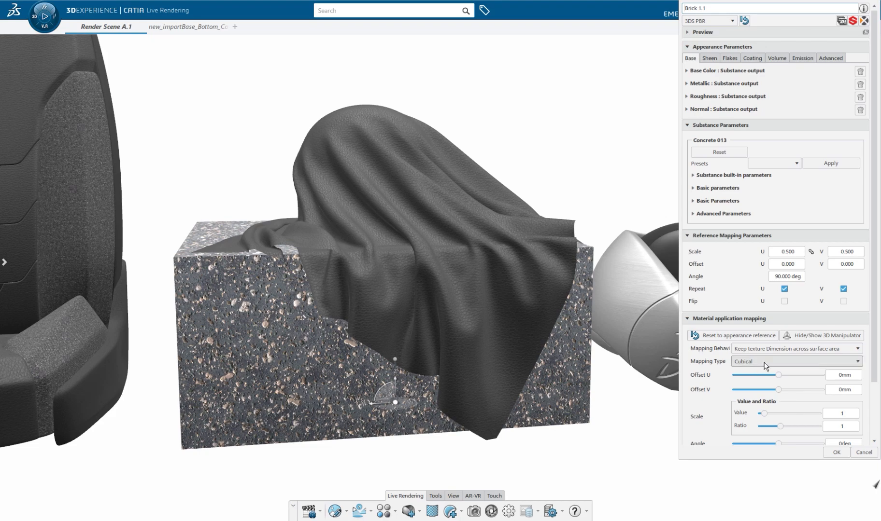
middle_click(229, 294)
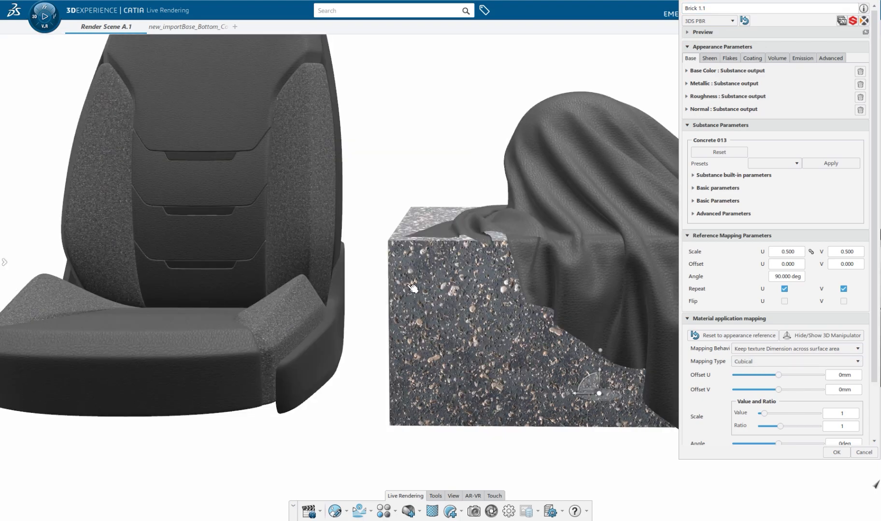
ctrl+middle_drag(411, 287, 392, 210)
right_click(390, 209)
click(440, 309)
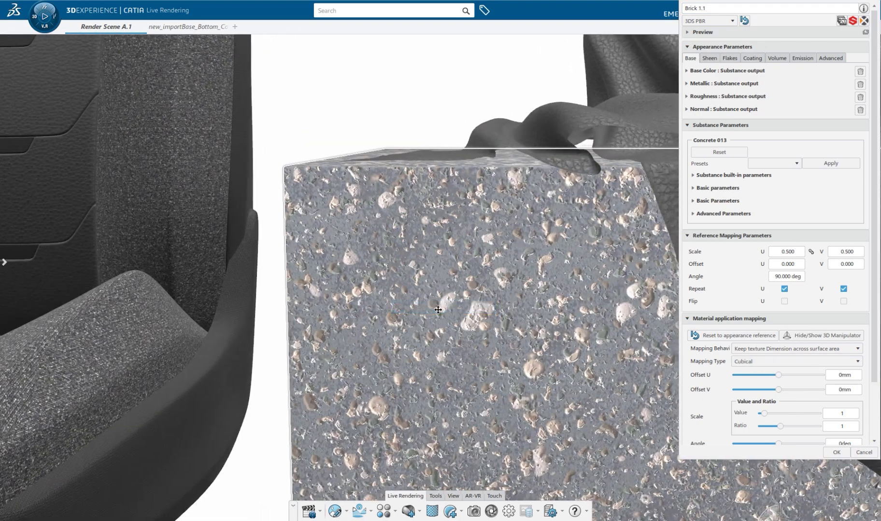
middle_click(352, 274)
middle_drag(352, 275, 540, 374)
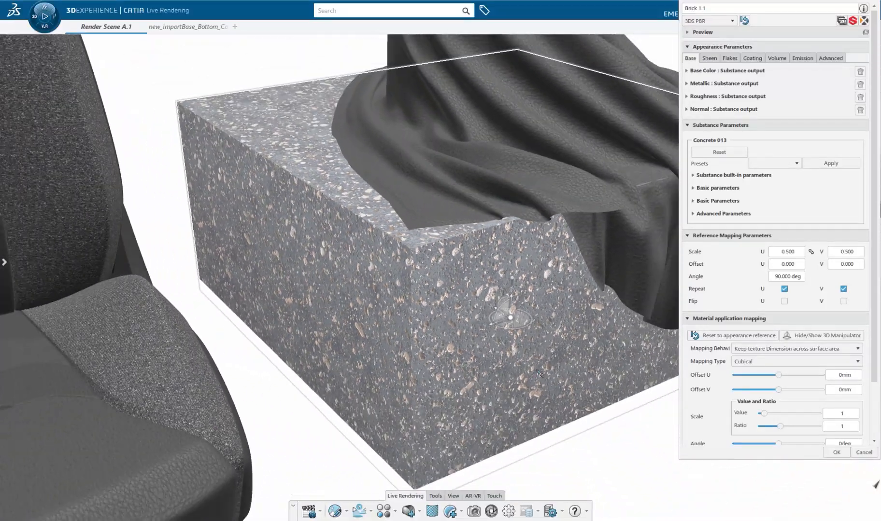
drag(518, 301, 505, 332)
click(872, 456)
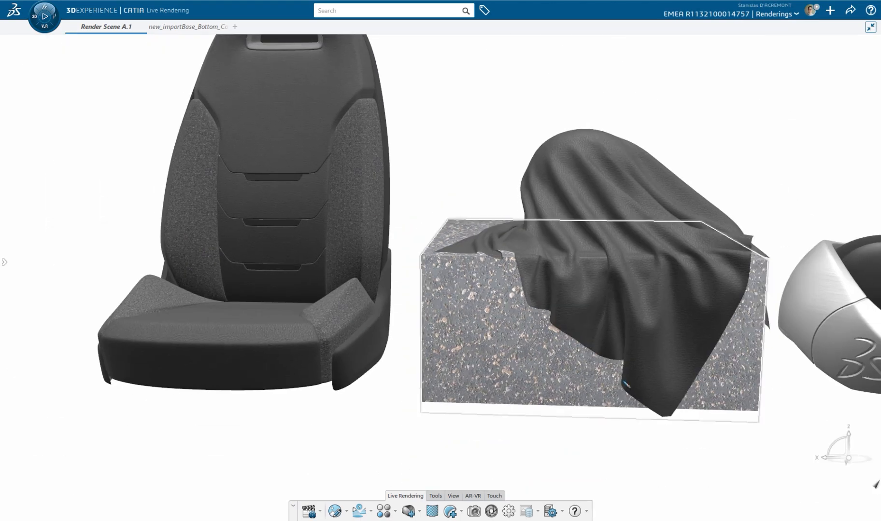
Assign the uv.jpg checker texture to the Base Color channel of the draped cloth's black leather material.
middle_drag(626, 383, 524, 285)
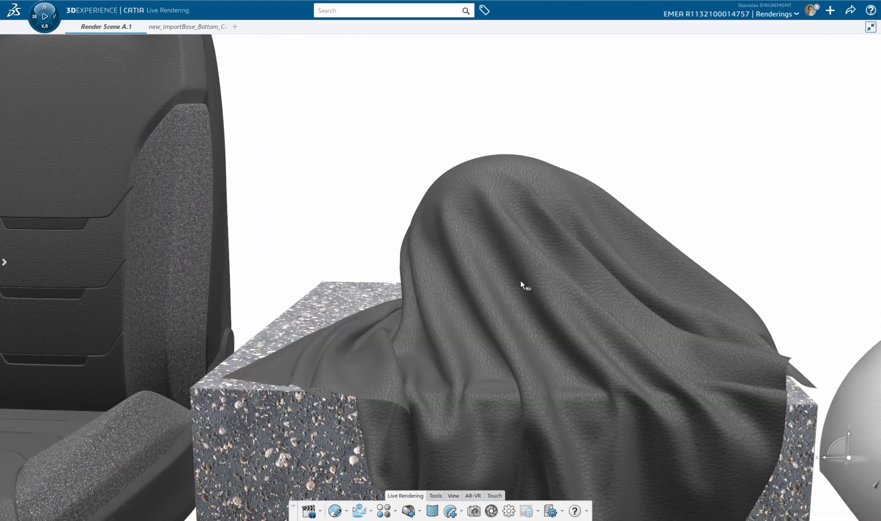
click(540, 287)
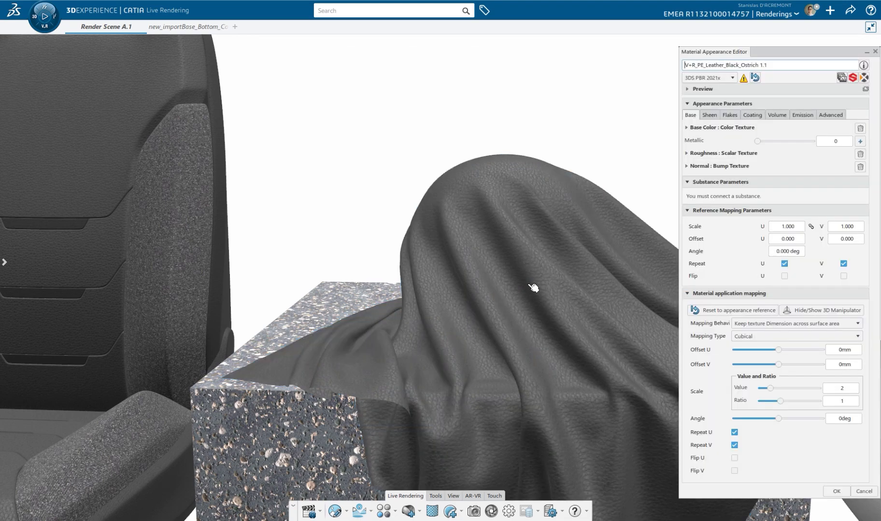
middle_drag(512, 376, 306, 284)
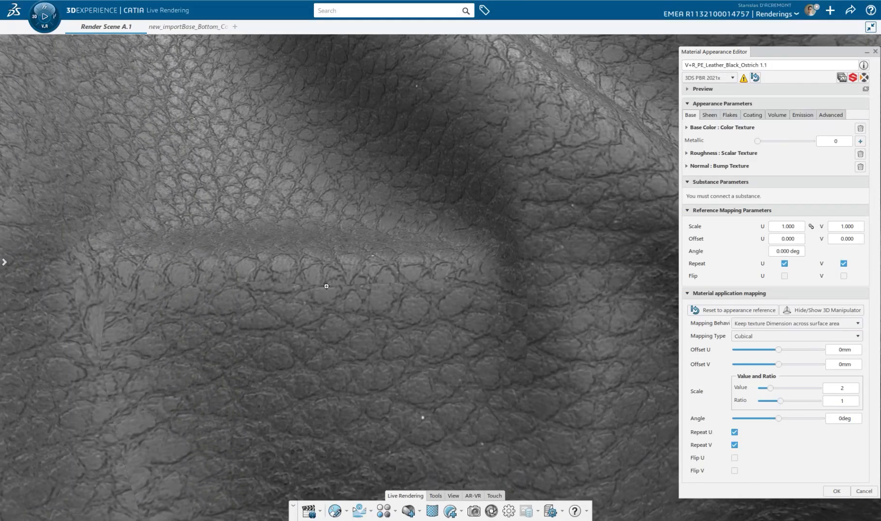
click(714, 127)
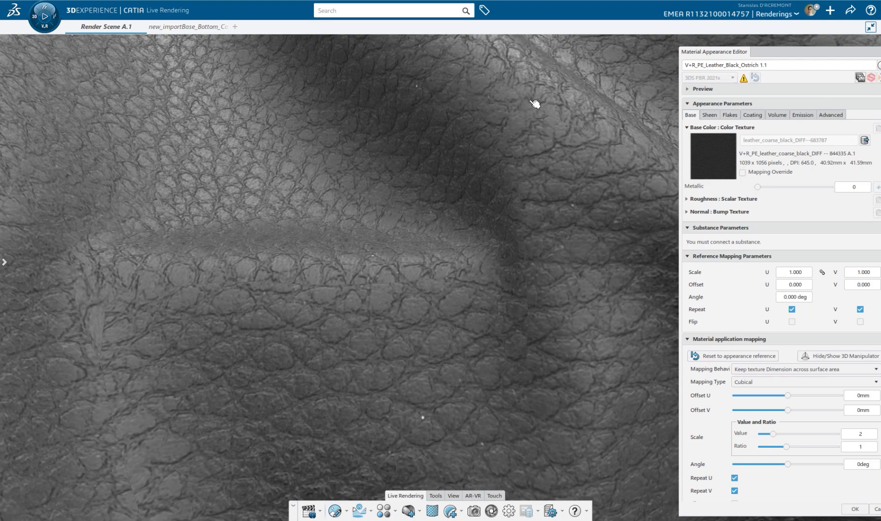
scroll(307, 354, down, 5)
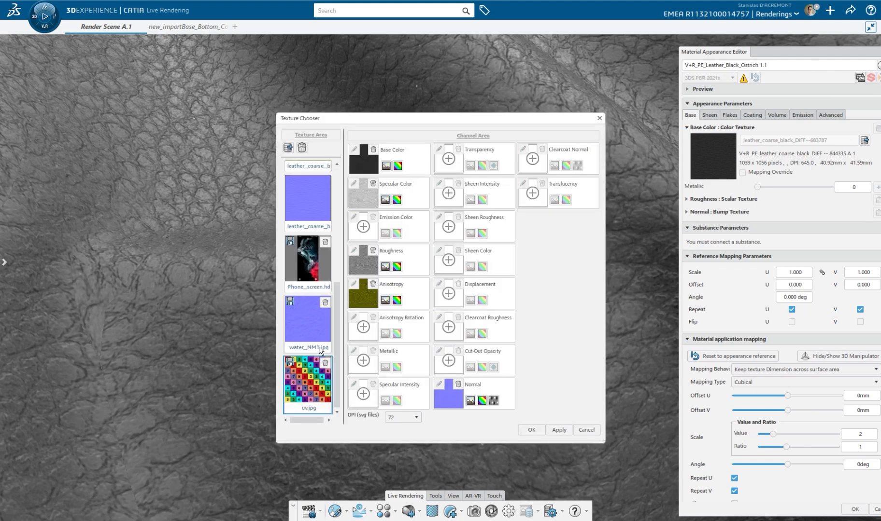
drag(320, 396, 363, 159)
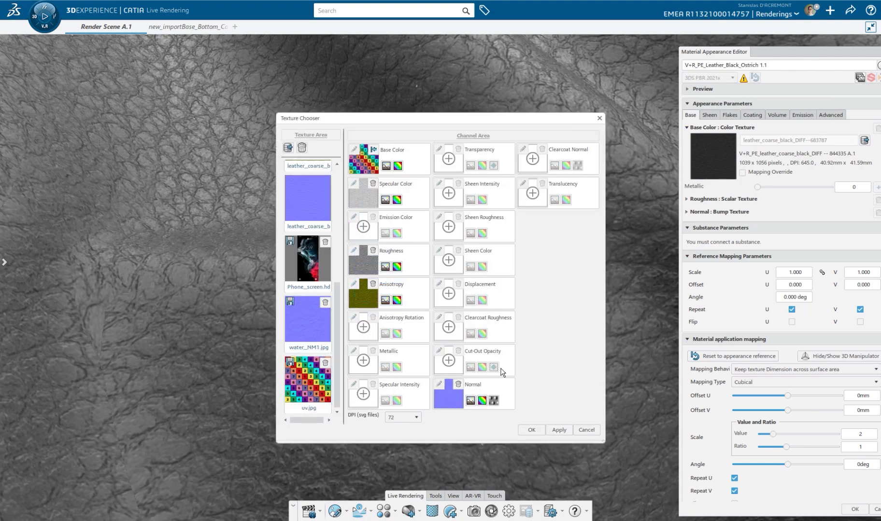
click(531, 430)
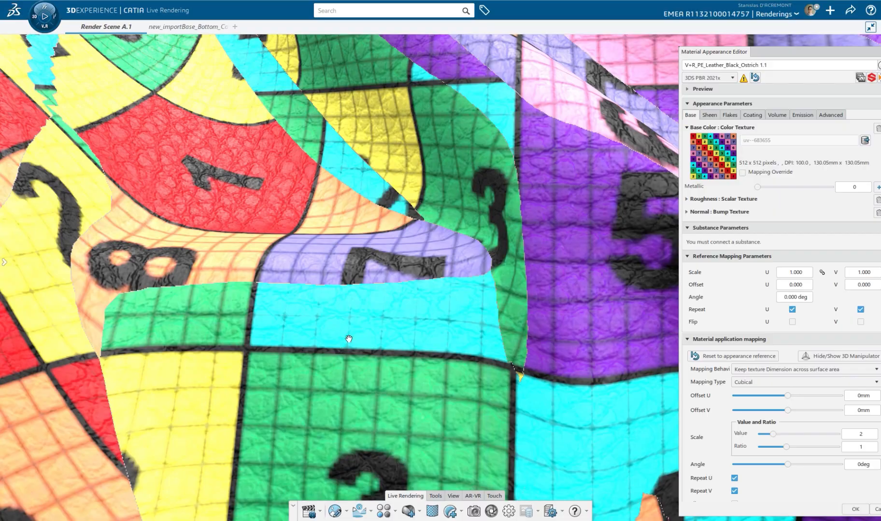
Change the draped cloth's material mapping type from Cubical to Geometry UV.
ctrl+middle_drag(348, 339, 355, 412)
middle_drag(304, 368, 531, 340)
click(746, 382)
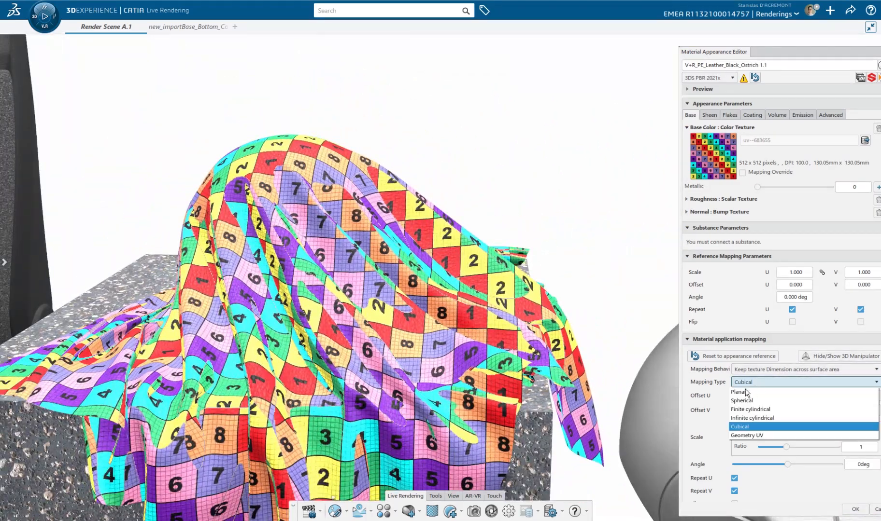
click(740, 436)
middle_drag(368, 314, 338, 318)
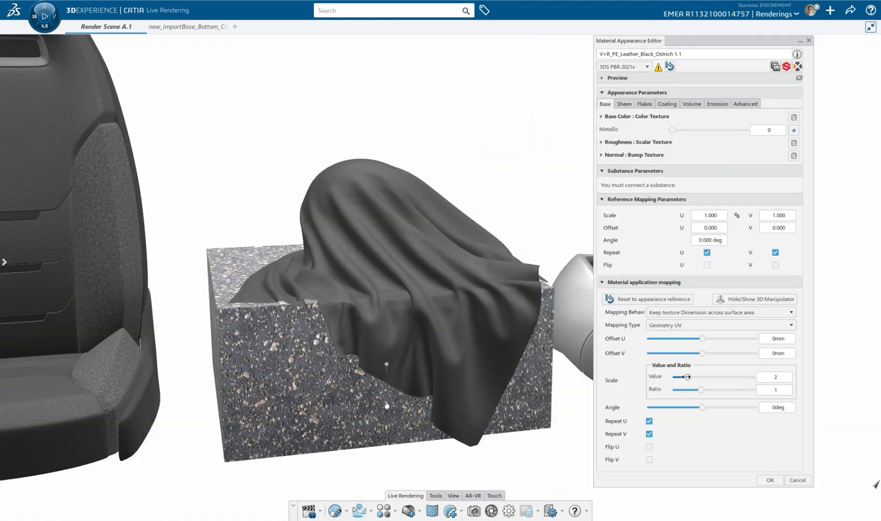
Set the mapping scale value of the draped cloth's leather to 2 and accept the material changes.
mouse_move(702, 377)
mouse_down()
mouse_move(728, 377)
mouse_move(709, 377)
mouse_up()
text(2)
click(767, 481)
Request the material of the car seat's front cushion surface and switch the selected element to Design mode.
middle_drag(158, 183, 471, 183)
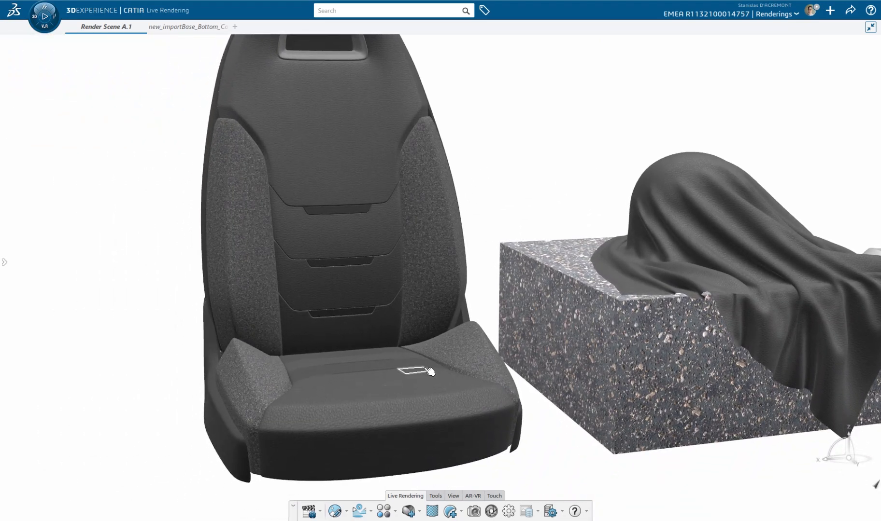
scroll(428, 371, up, 10)
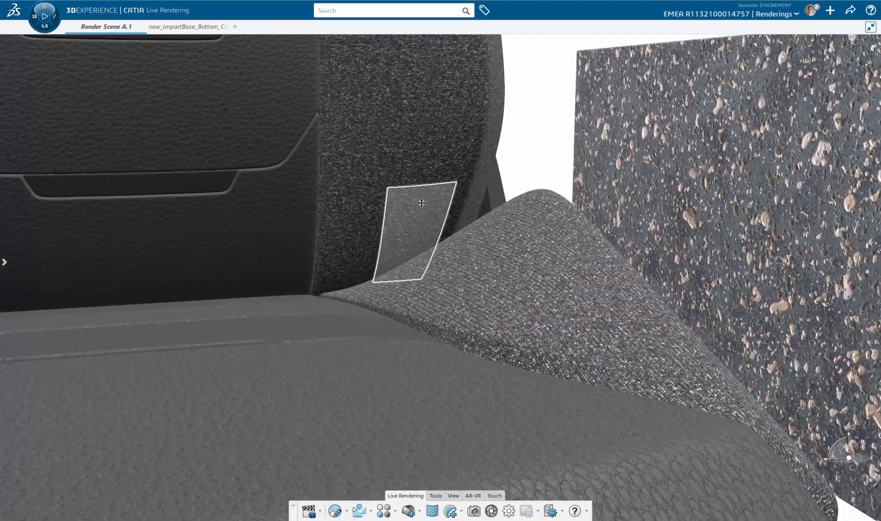
scroll(421, 203, down, 5)
drag(425, 229, 366, 421)
drag(454, 419, 397, 414)
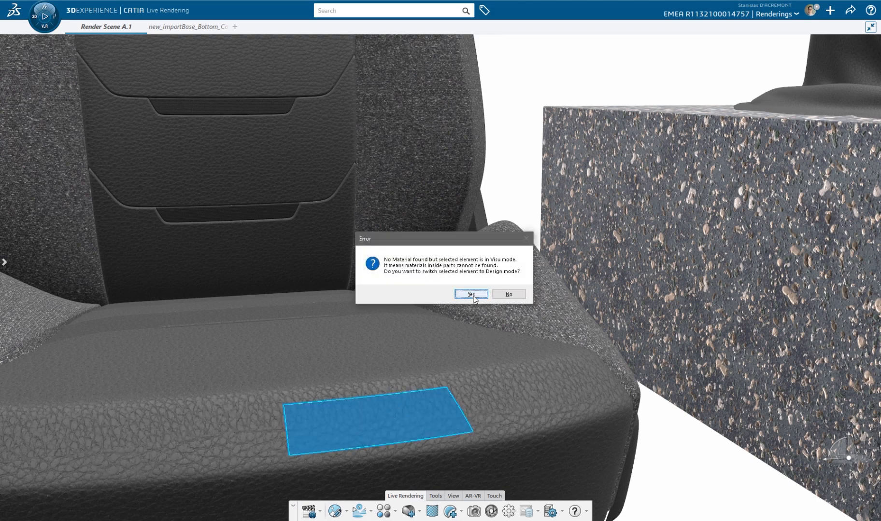
click(479, 297)
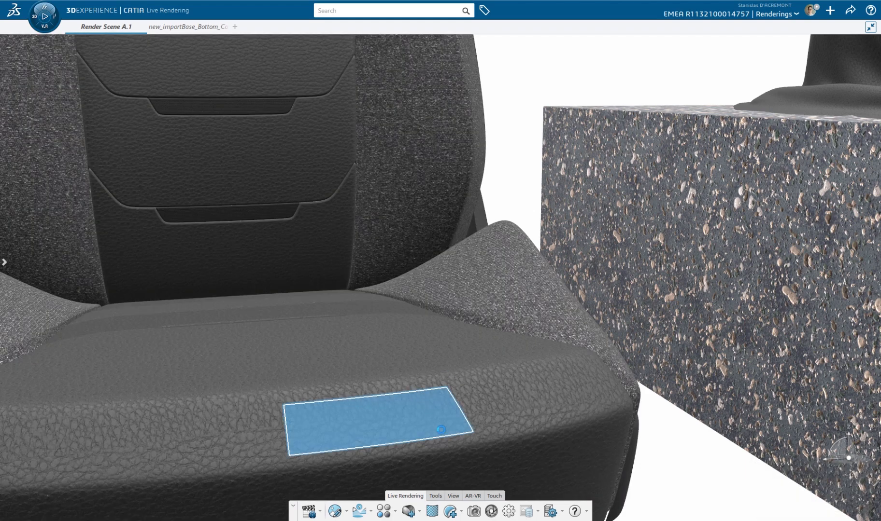
Set the mapping type of the black leather material on the seat cushion to Geometry UV.
double_click(441, 427)
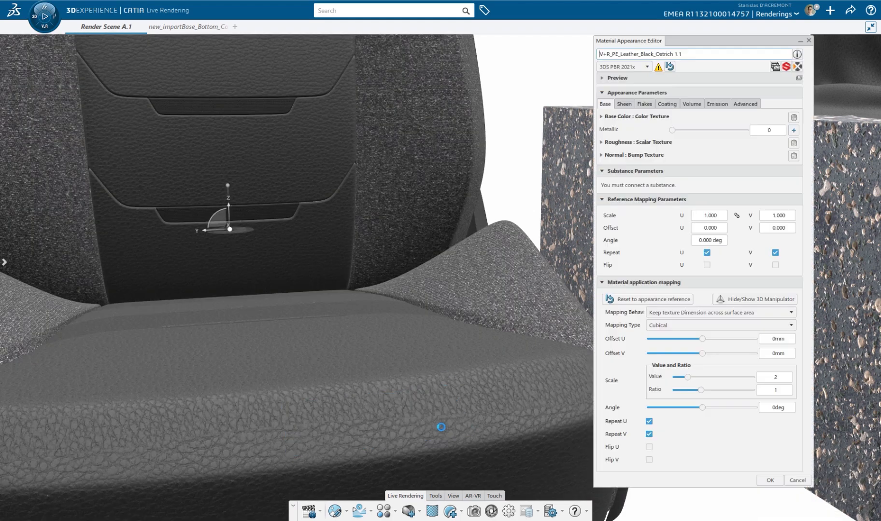
click(656, 326)
click(667, 379)
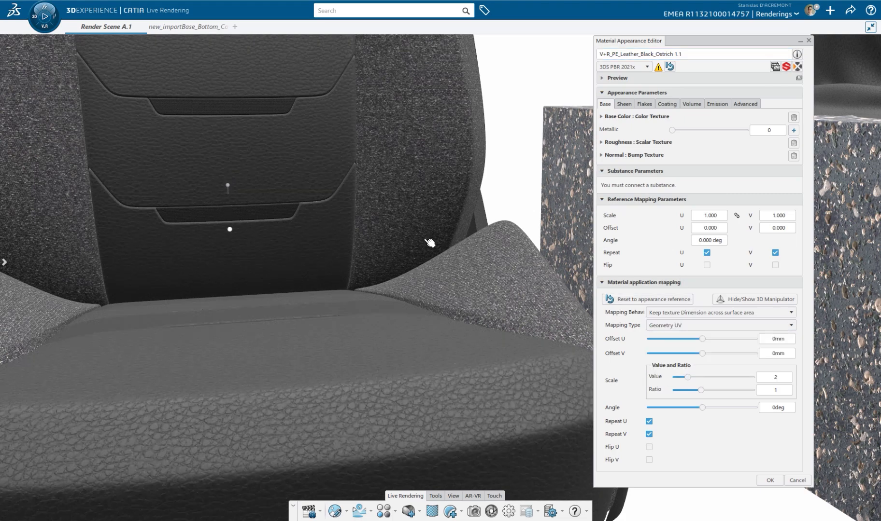
middle_drag(426, 240, 435, 386)
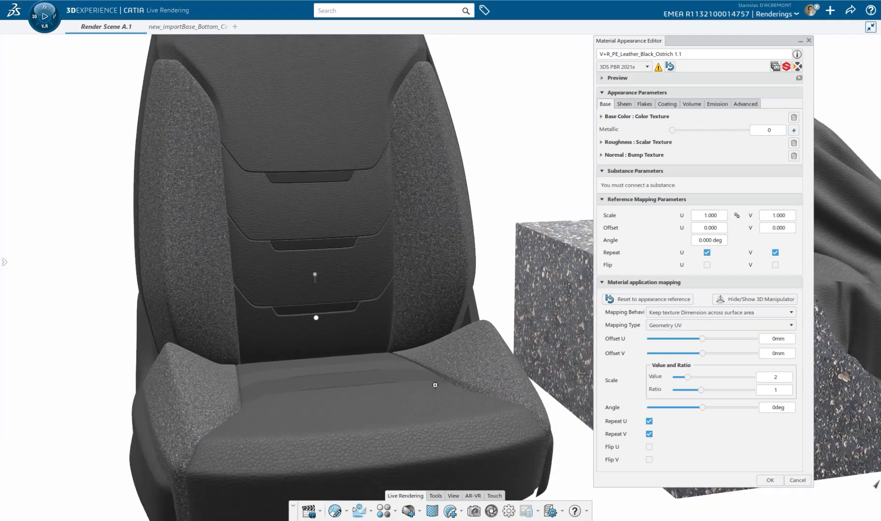
Set the mapping type of the Fabric_Chine_Canvas material on the seat cushion's side bolster to Geometry UV.
ctrl+middle_drag(393, 242, 431, 242)
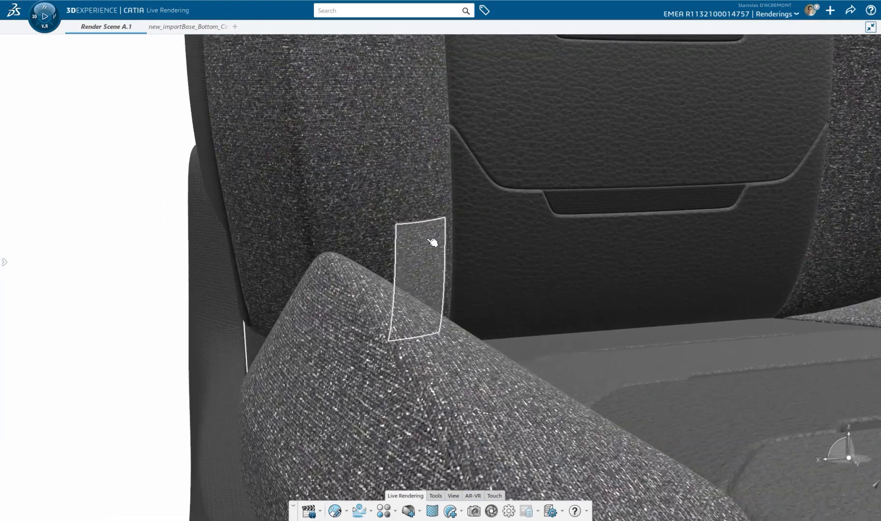
right_click(464, 373)
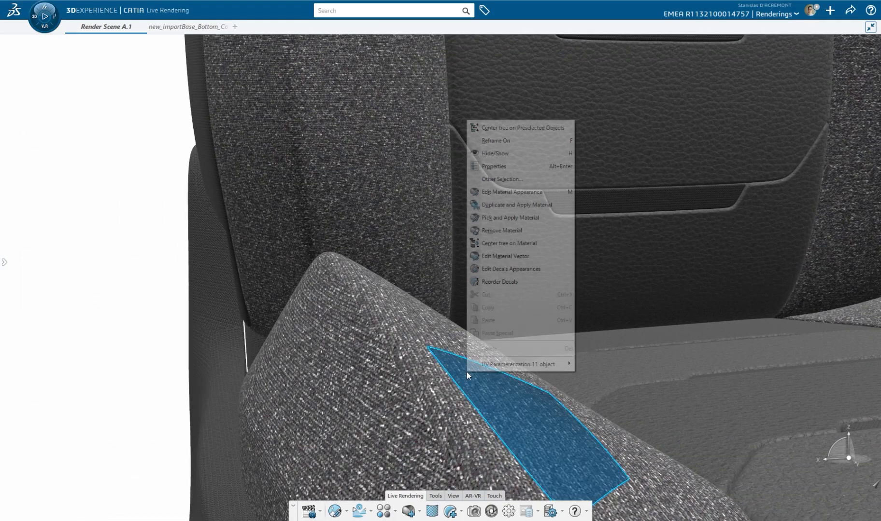
click(528, 191)
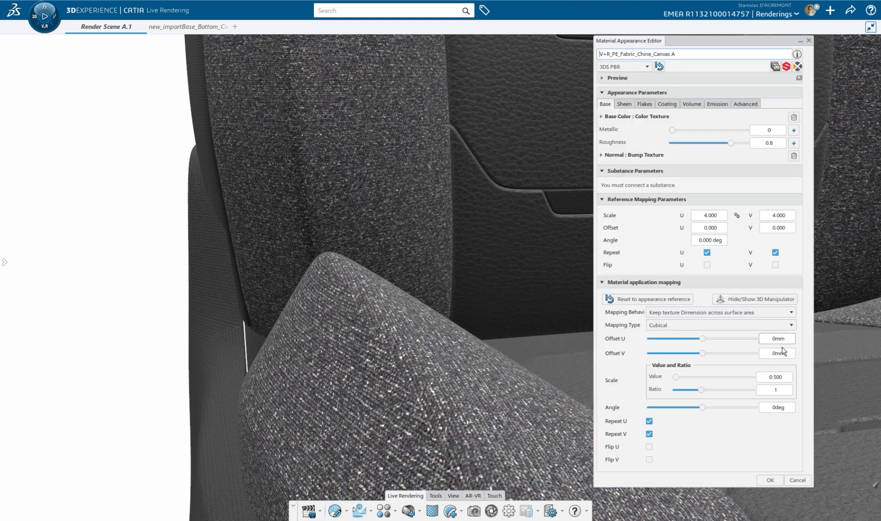
click(710, 326)
click(666, 378)
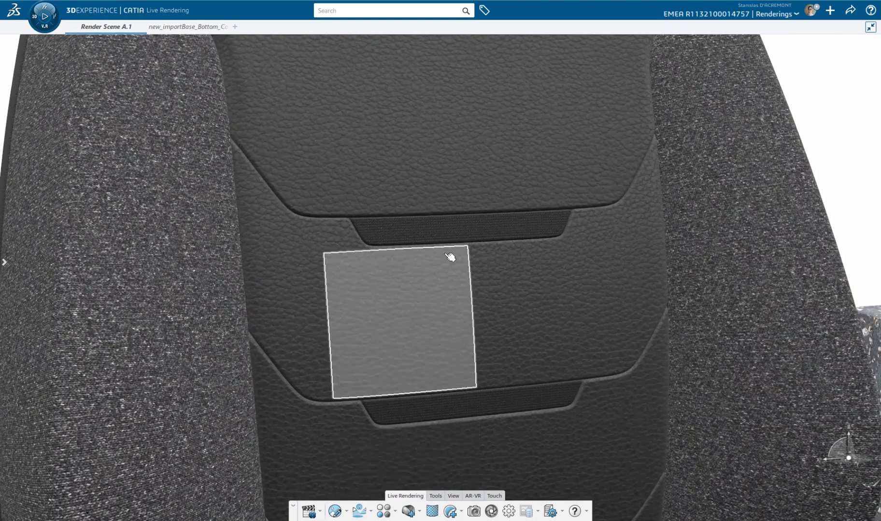
Set the mapping type of the V+R_PE_Fabric2_Black material on the backrest's narrow insert strip to Geometry UV and accept it.
click(453, 239)
scroll(451, 136, up, 5)
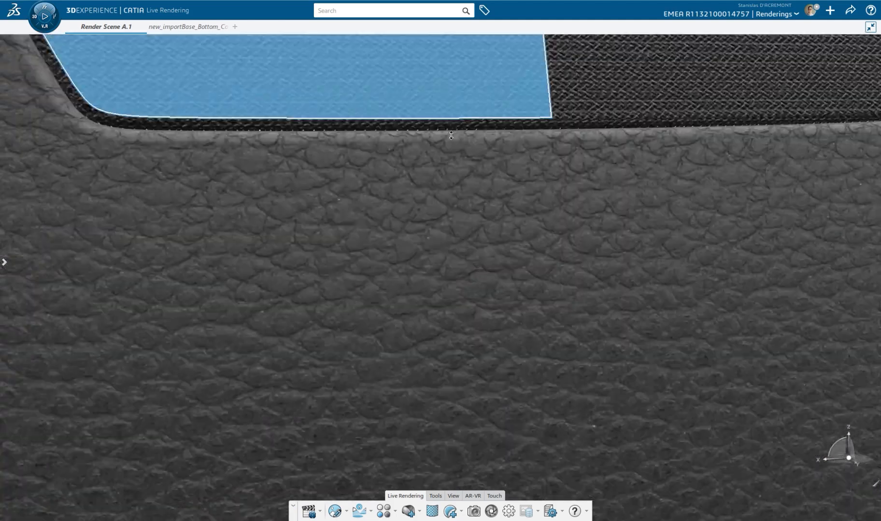
middle_drag(451, 135, 505, 324)
middle_drag(511, 208, 73, 309)
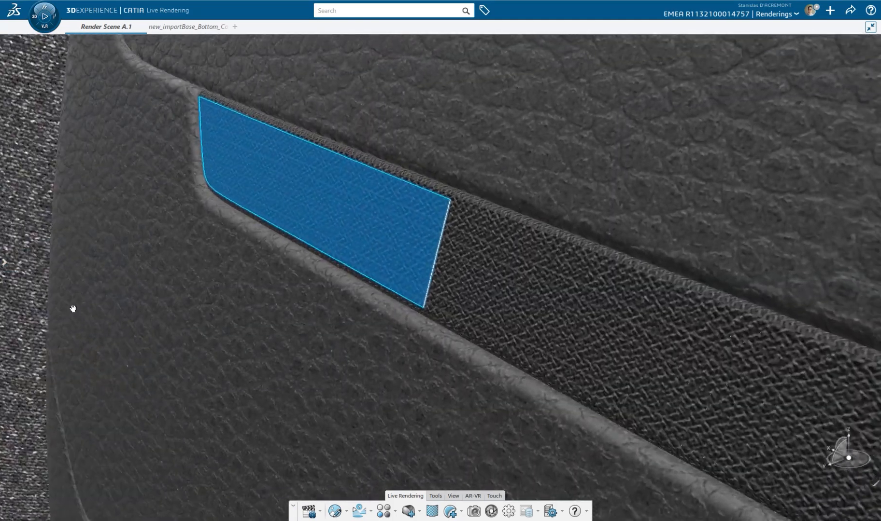
right_click(466, 265)
click(541, 337)
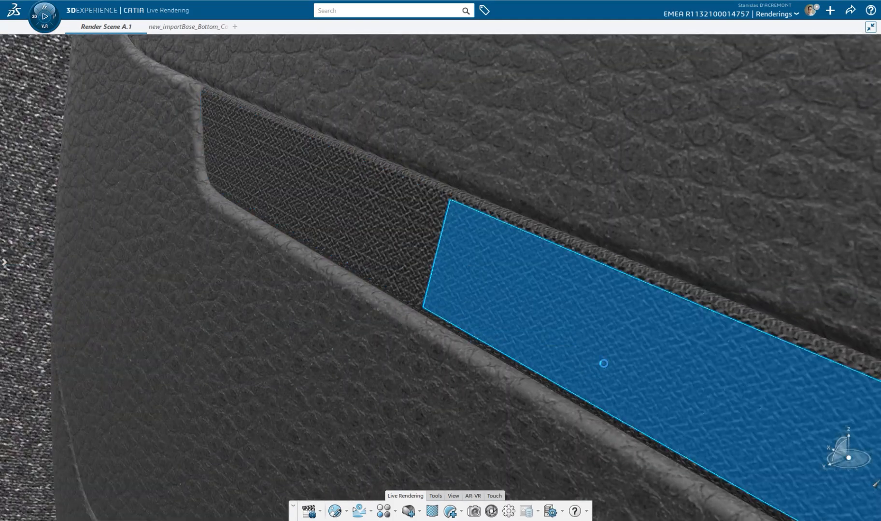
click(695, 325)
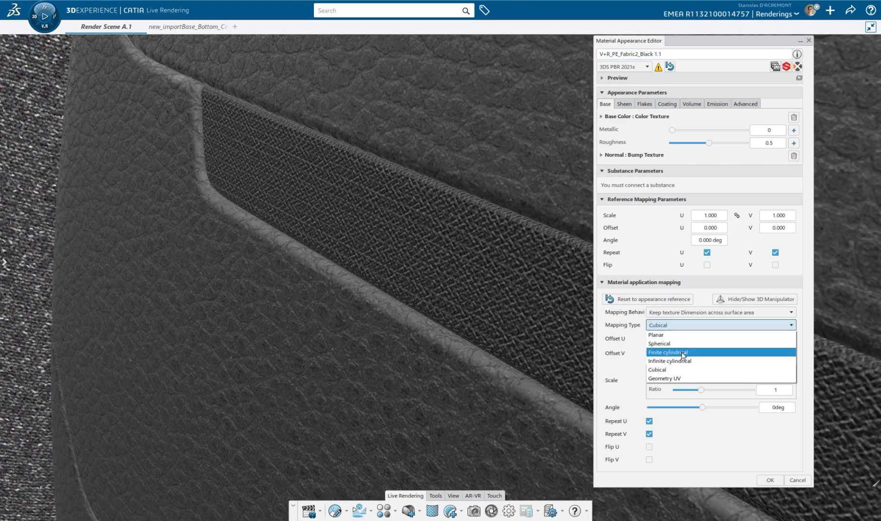
click(673, 379)
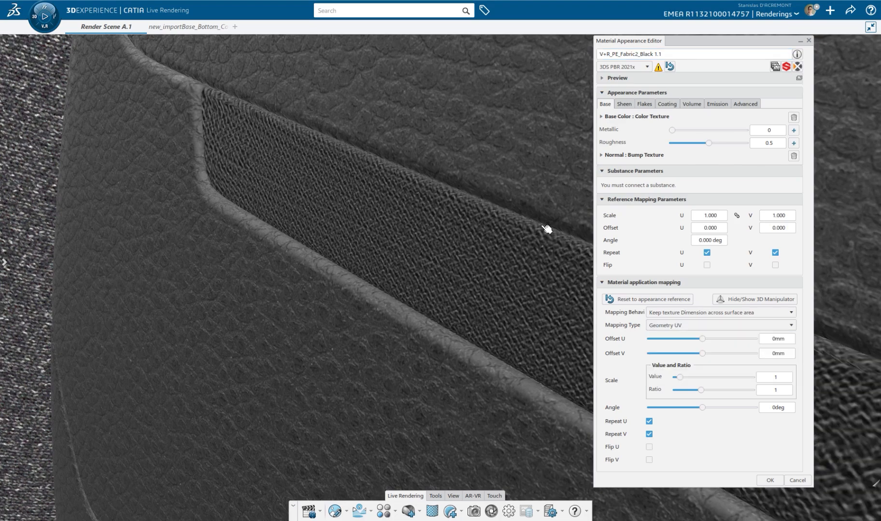
click(764, 485)
Try out the mapping scale value of the draped cloth's leather material, set it back to 2 and accept.
middle_drag(466, 326, 477, 498)
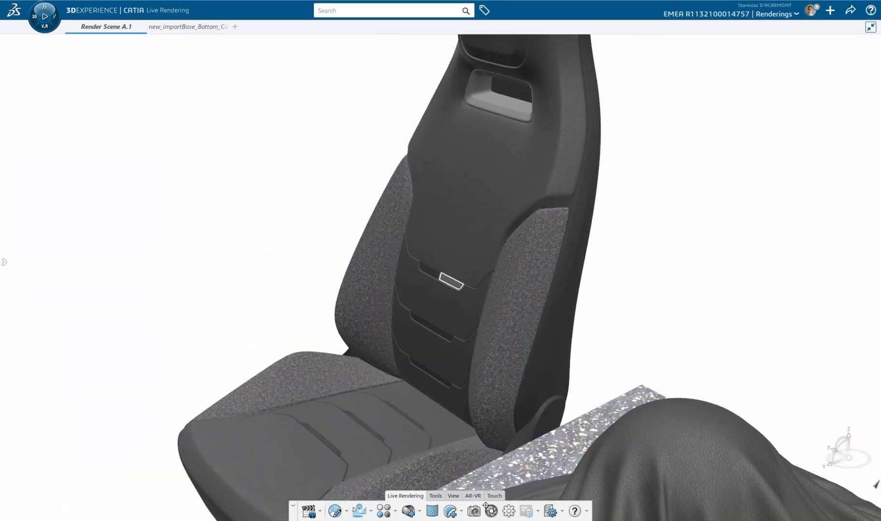
middle_drag(367, 363, 426, 316)
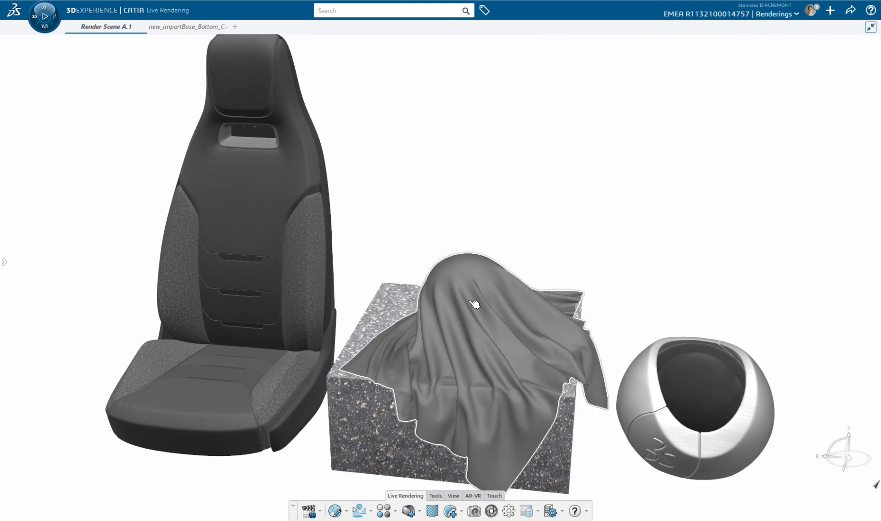
click(475, 304)
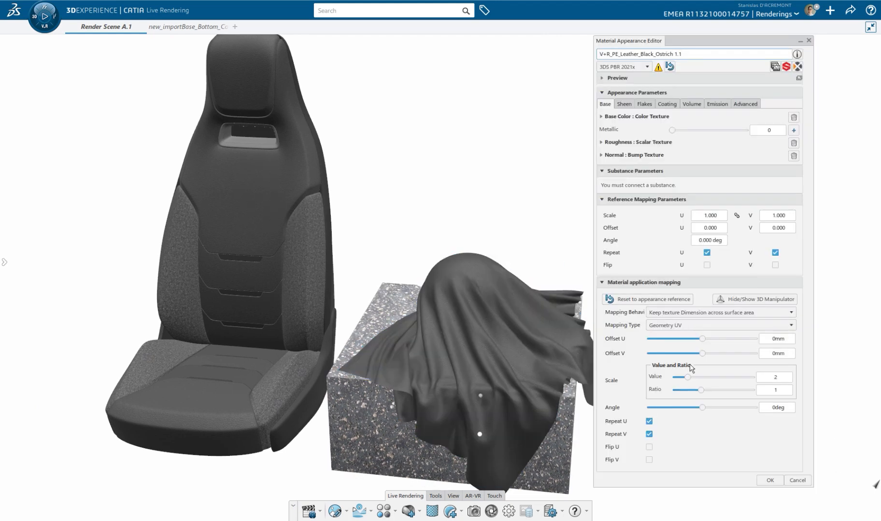
click(687, 377)
drag(742, 373, 688, 378)
text(2)
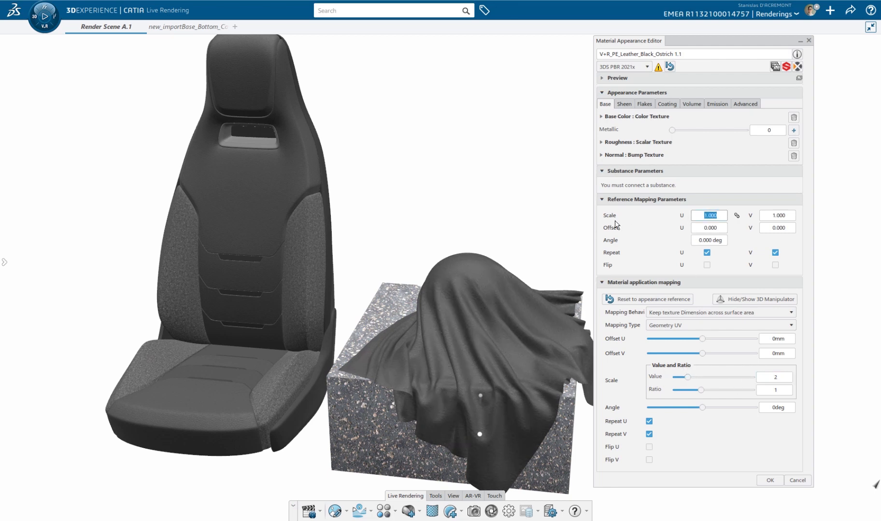
mouse_move(616, 224)
click(772, 480)
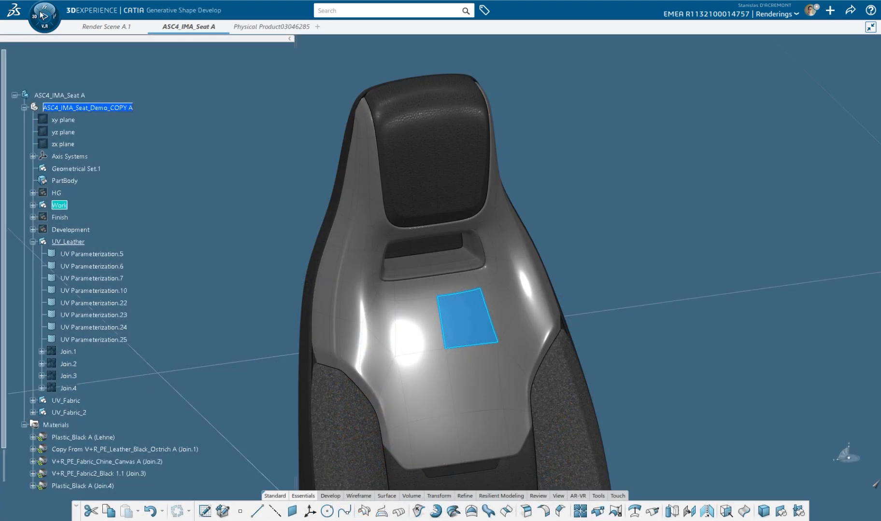
click(44, 17)
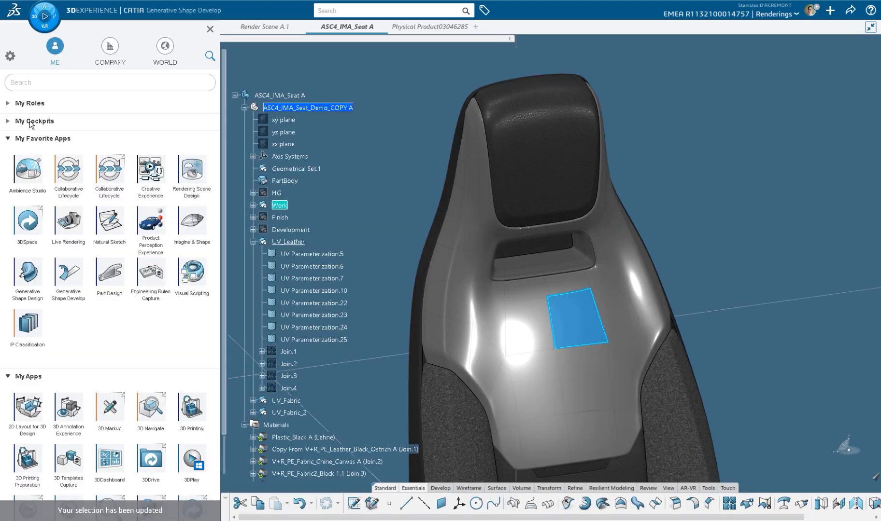
click(210, 29)
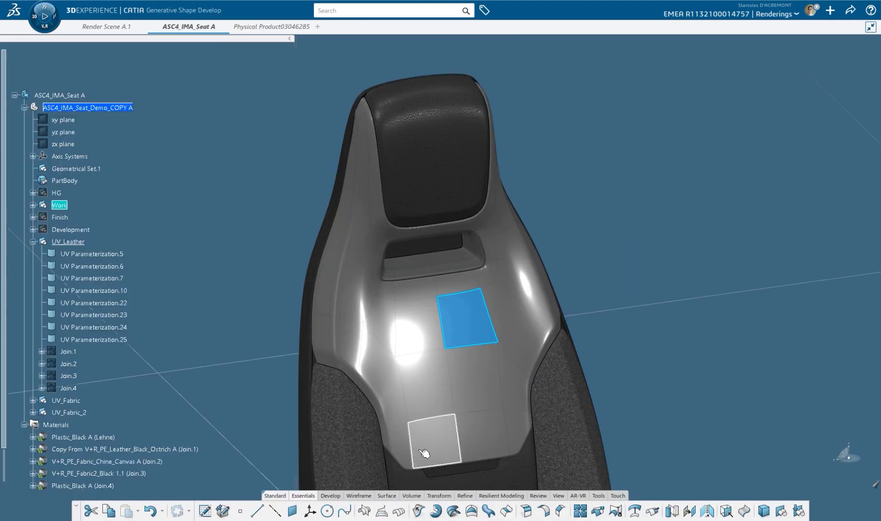
Create a UV Parameterization of the seat's upper backrest surface Fillet.1 with the reference texture enabled.
click(437, 513)
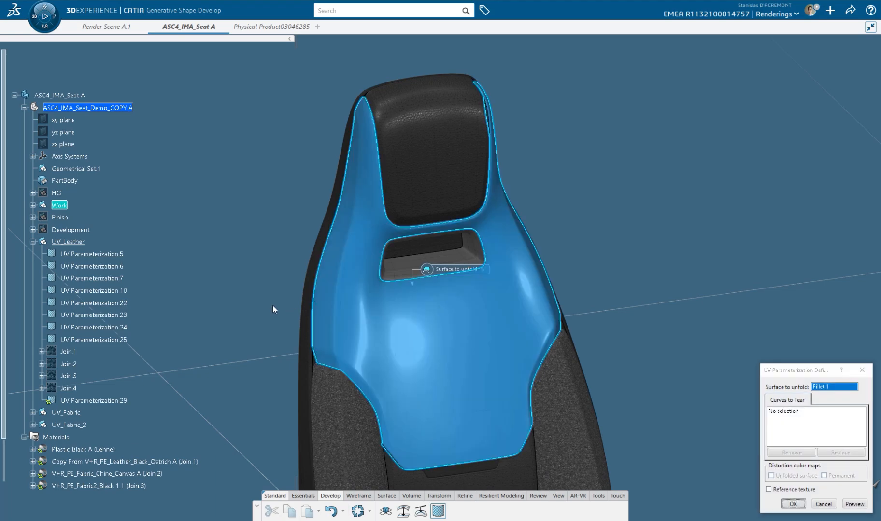
middle_drag(274, 308, 668, 398)
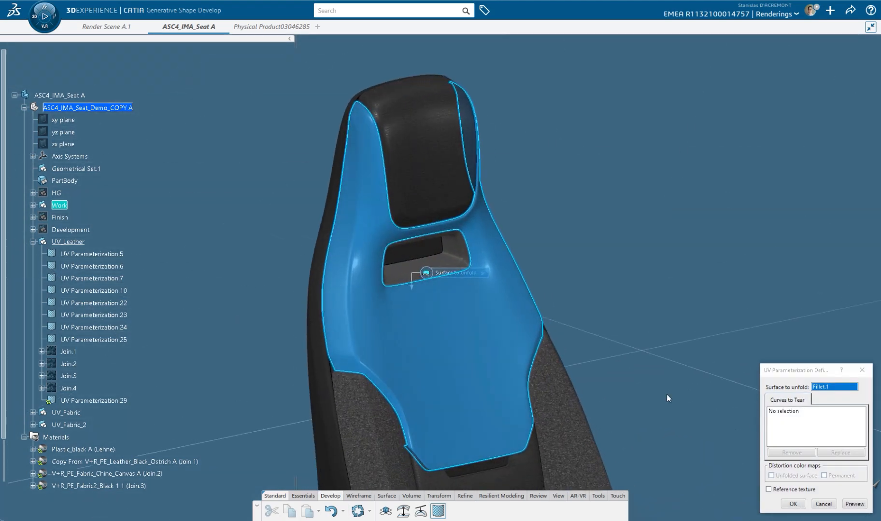
click(792, 491)
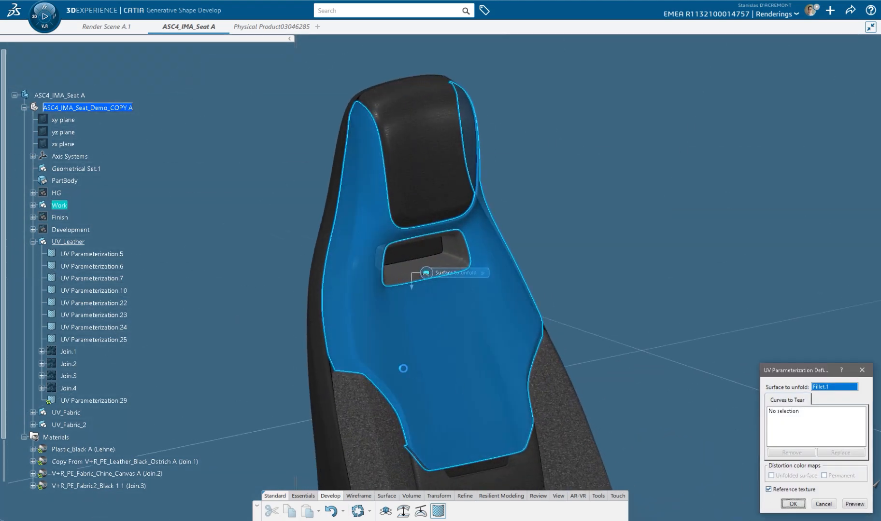
ctrl+middle_drag(493, 364, 340, 398)
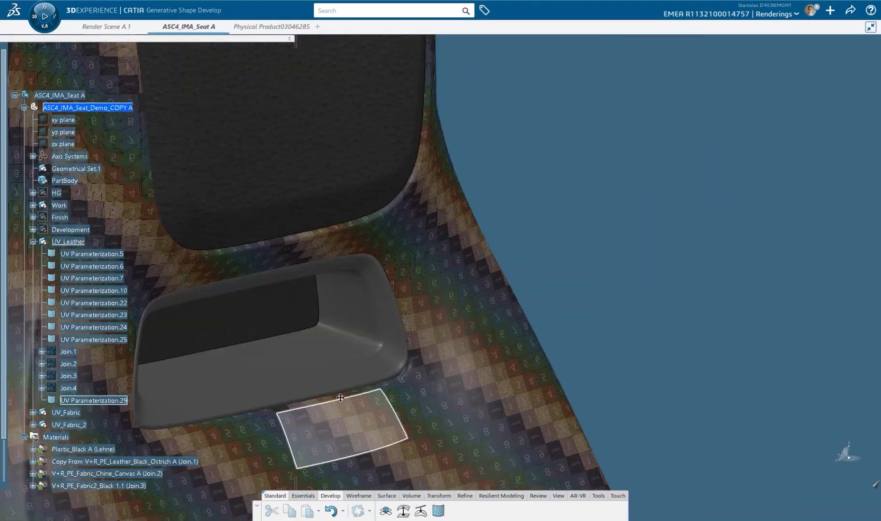